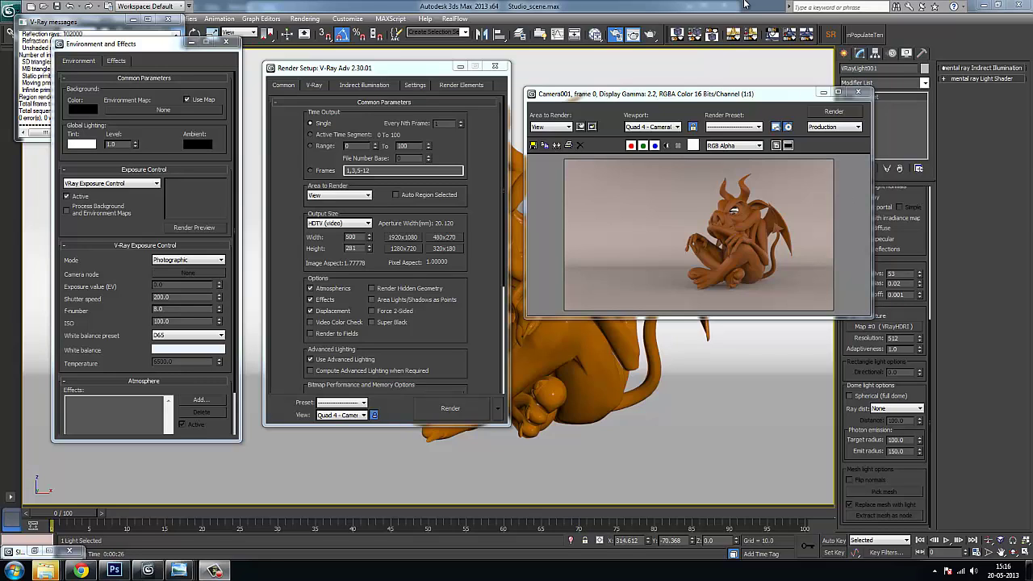
Inspect the backdrop's Ground material, then move the render window further left.
left_click(688, 409)
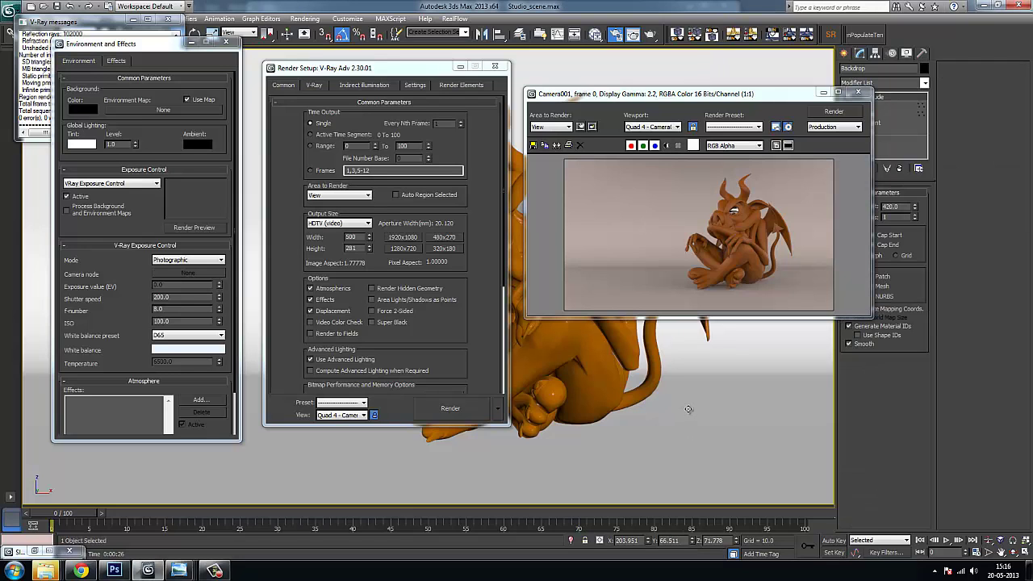
key("m")
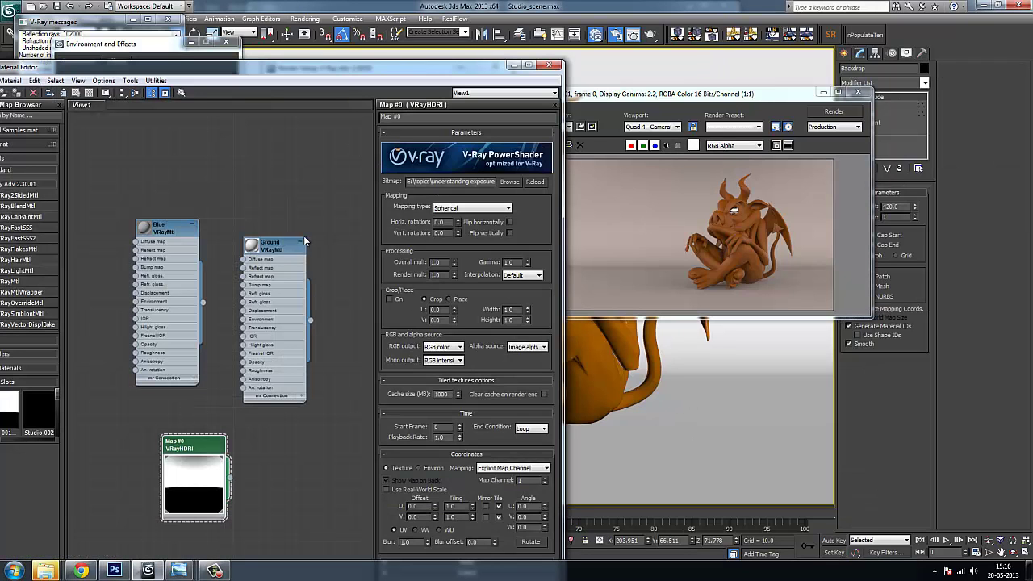
double_click(272, 256)
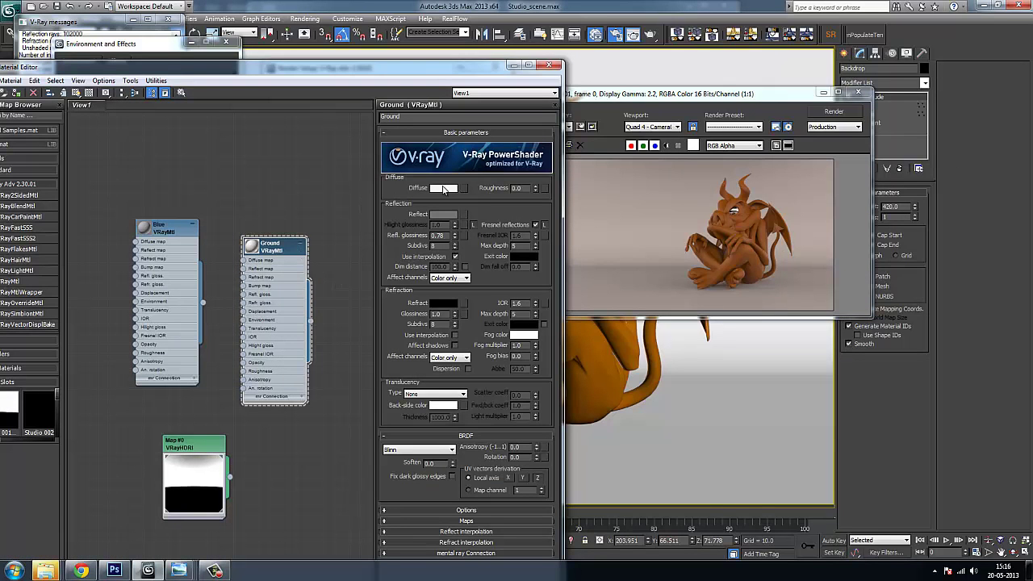
left_click(548, 65)
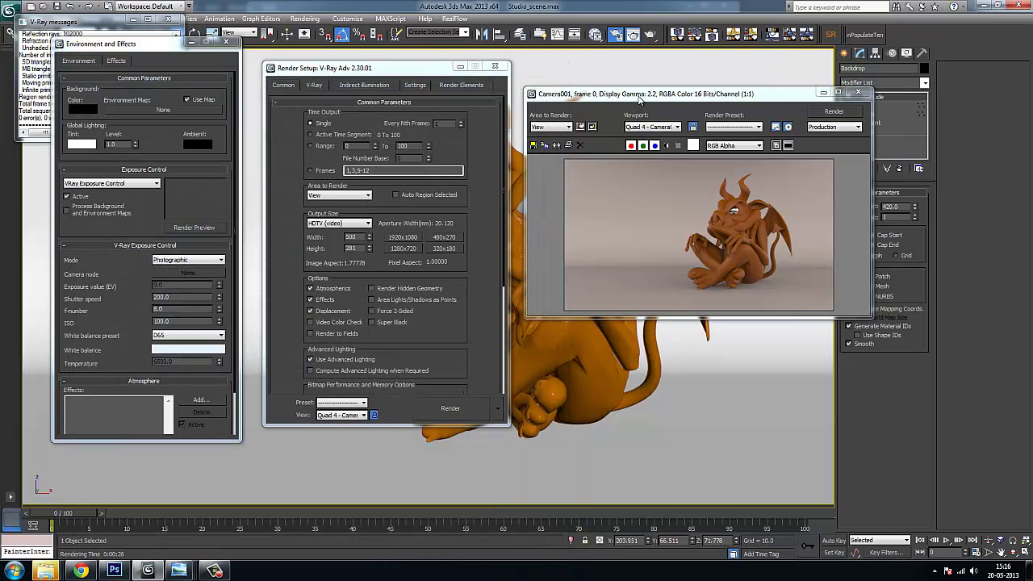
left_click_drag(639, 96, 560, 109)
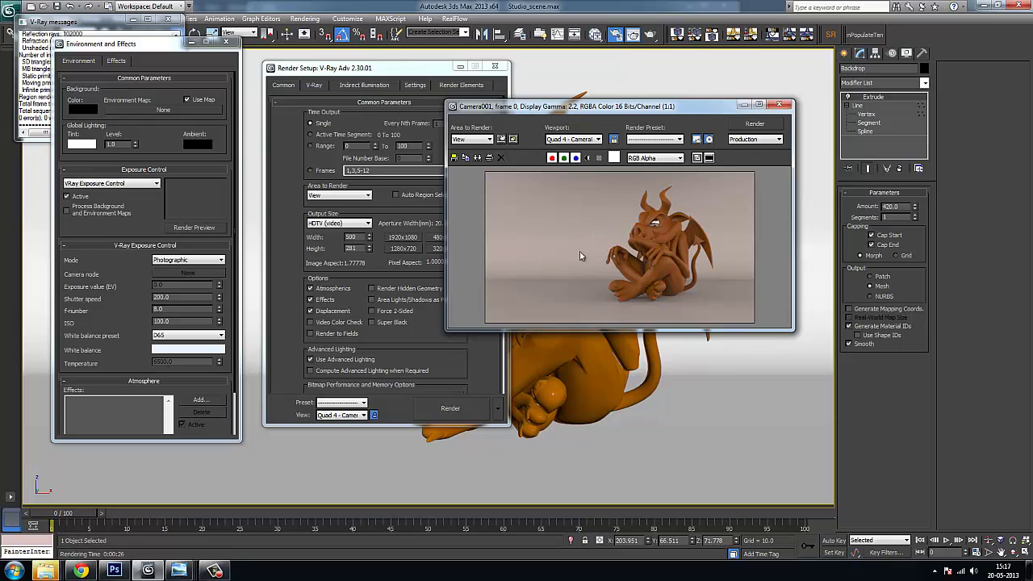
Set the white balance preset to Neutral and run a test render.
left_click(184, 335)
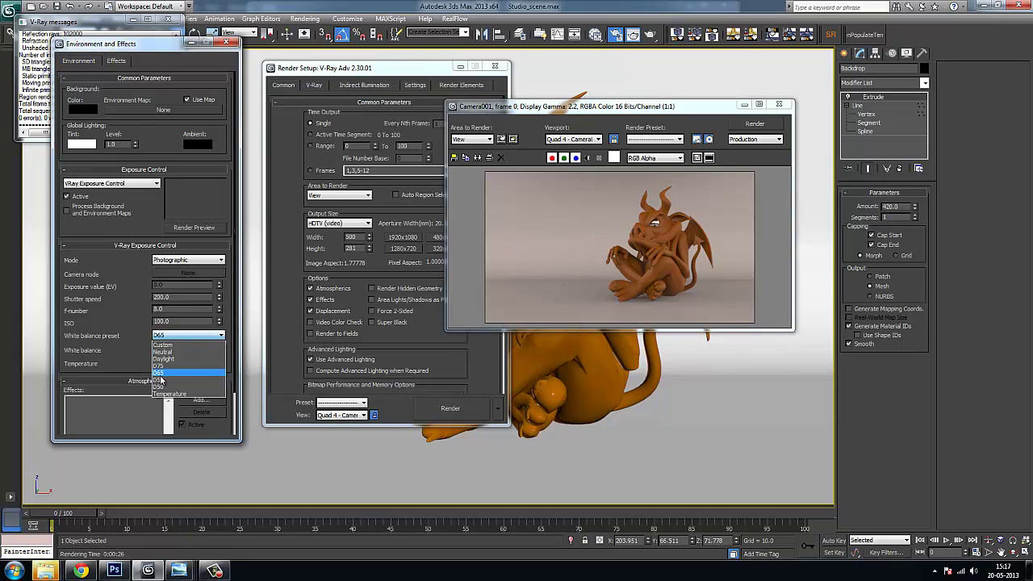
left_click(173, 352)
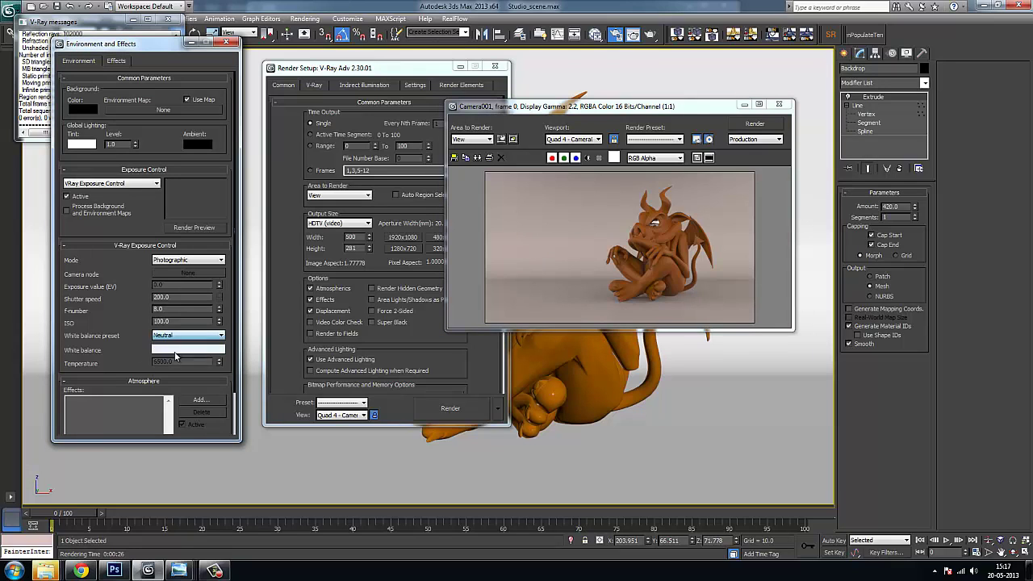
left_click(757, 125)
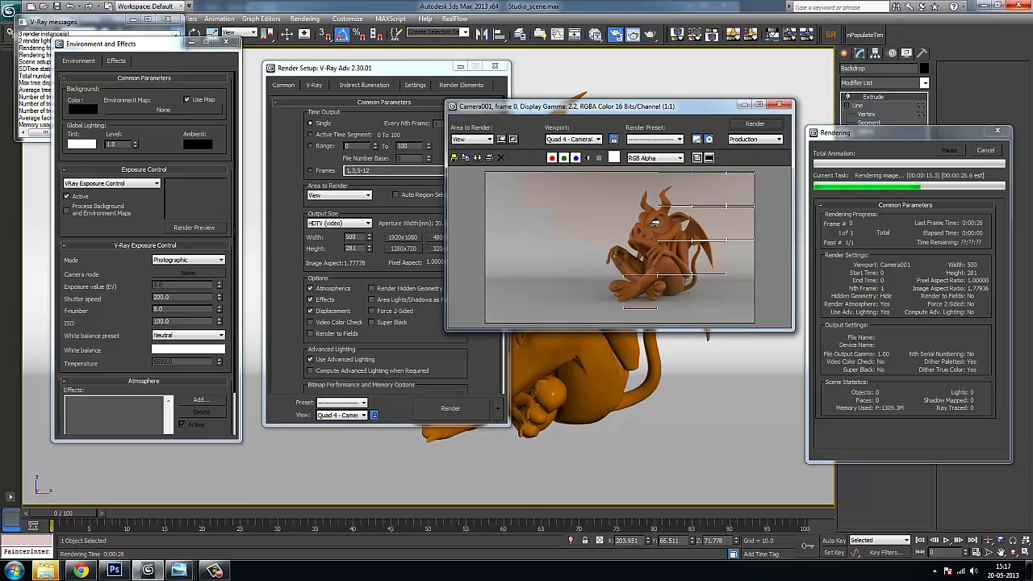
left_click(984, 150)
Base white balance on Temperature at 2000 K and render again.
left_click(185, 336)
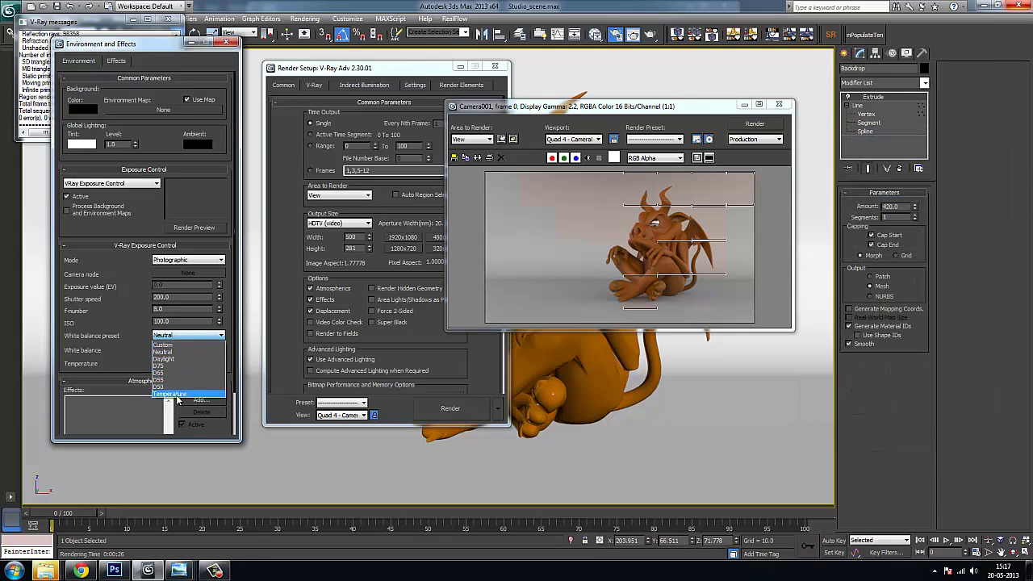
left_click(173, 394)
double_click(184, 361)
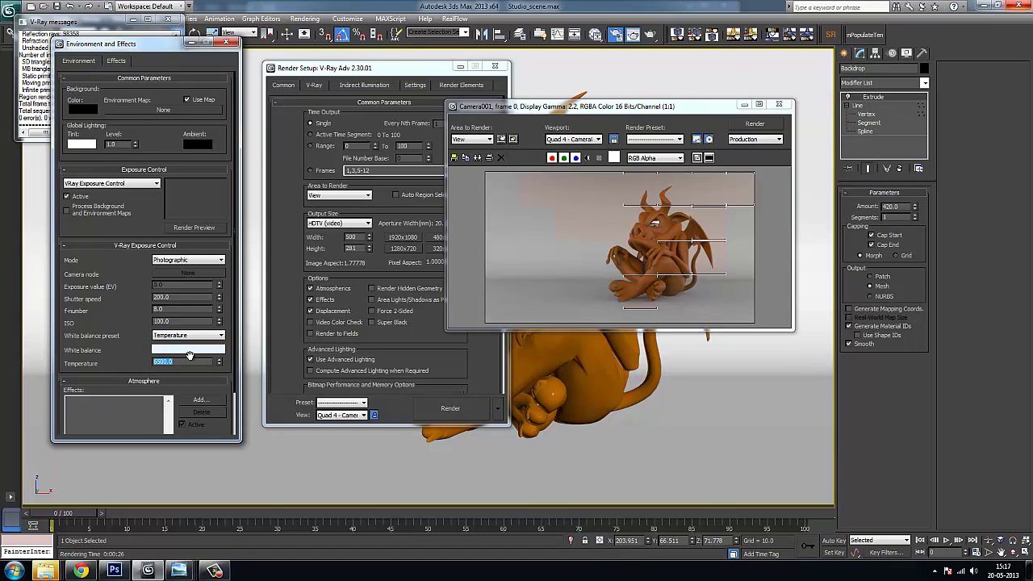
type("20")
key("Return")
left_click(765, 126)
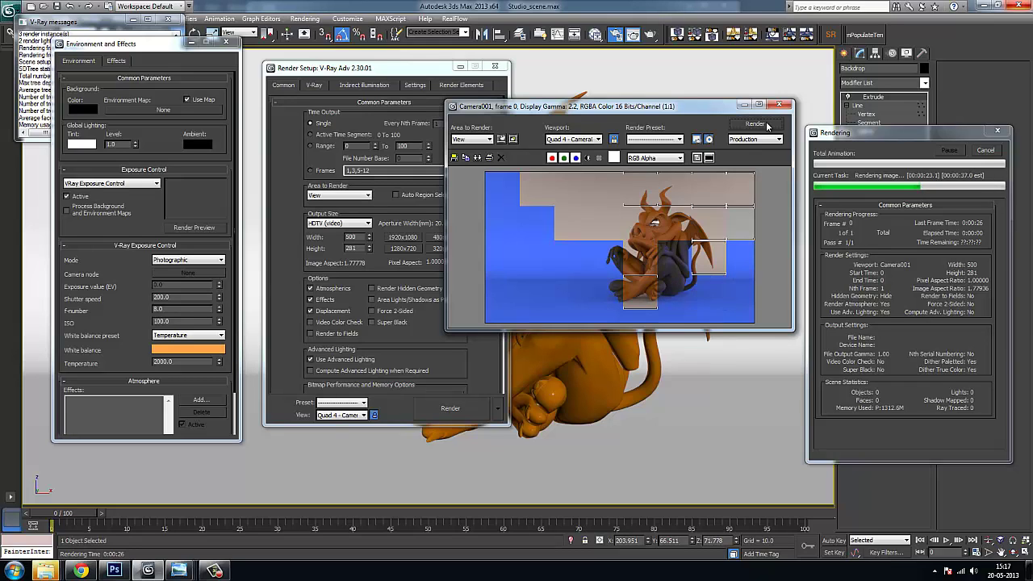
Stop the render, change the temperature from 1200 K to 9000 K and render.
key("Escape")
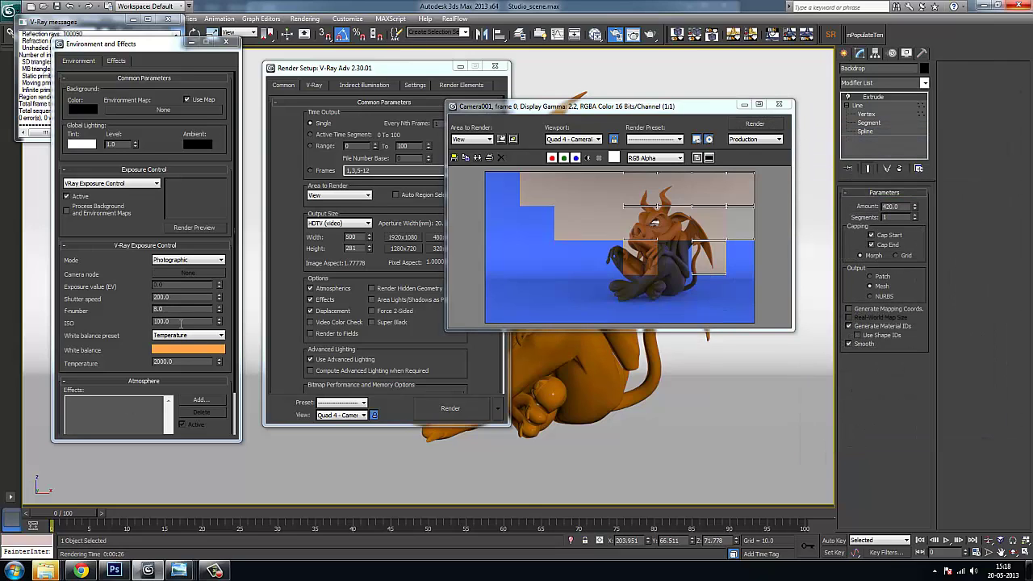
double_click(176, 361)
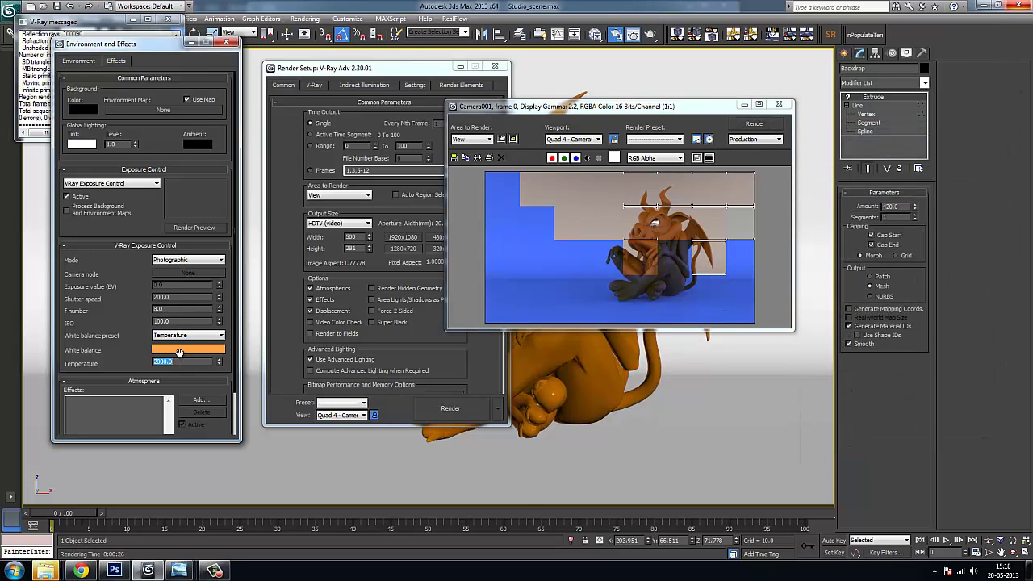
type("1200")
key("Return")
type("1")
type("000")
key("Return")
left_click(752, 125)
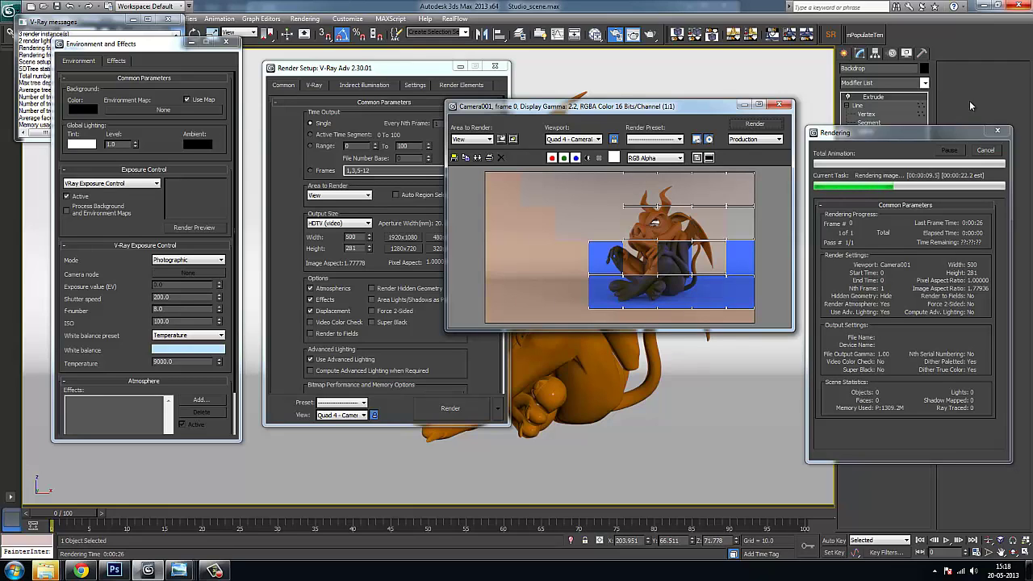
Cancel, return the white balance preset to Neutral and render once more.
left_click(986, 151)
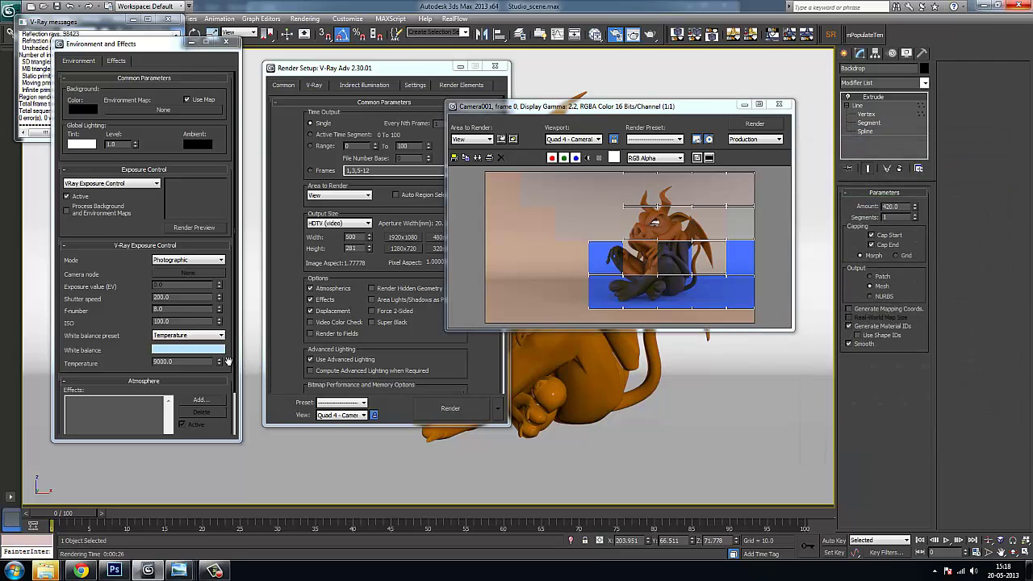
left_click(187, 335)
left_click(185, 353)
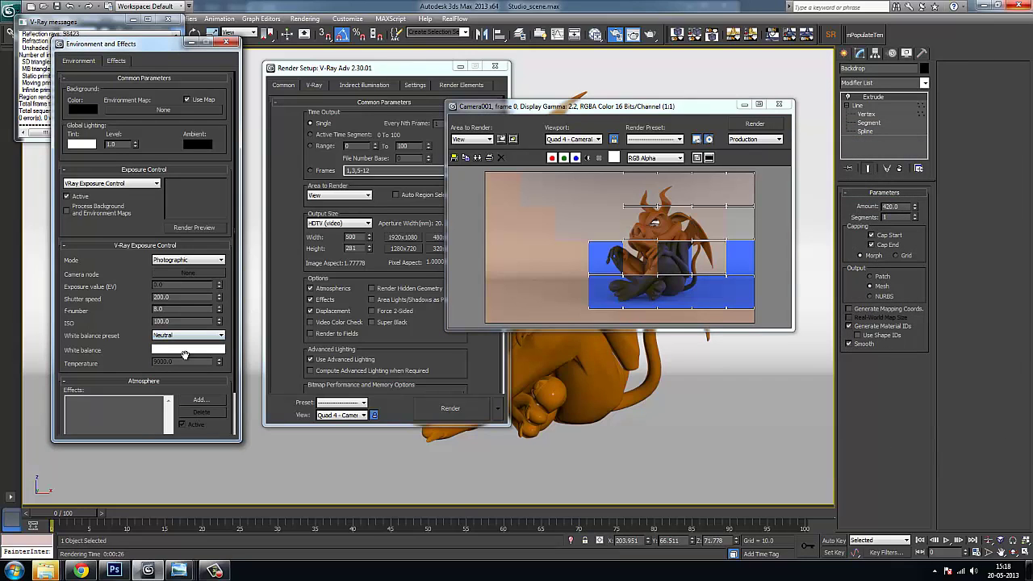
left_click(764, 127)
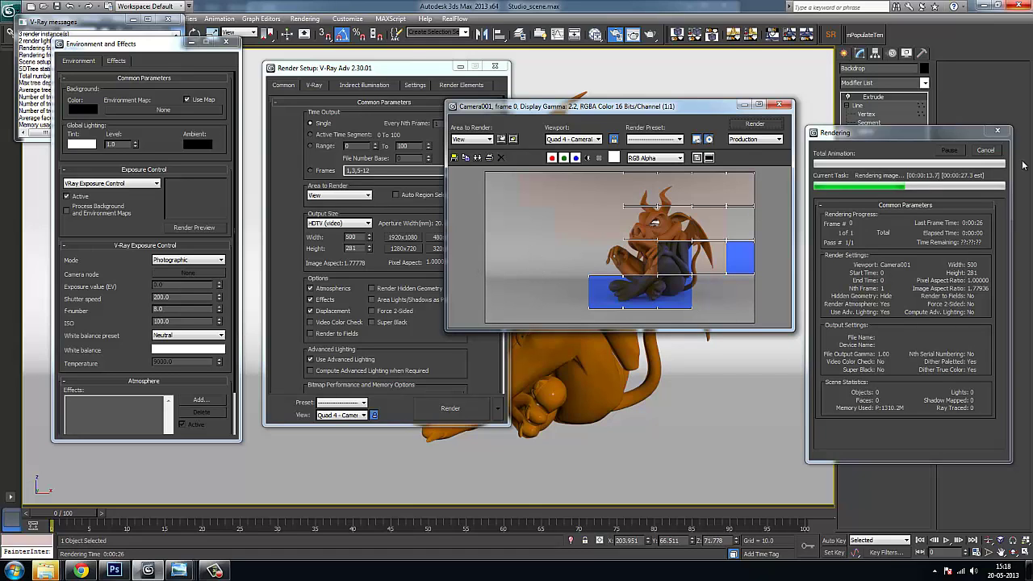
Stop the render, change the f-number from 8.0 to 5.0 and re-render.
key("Escape")
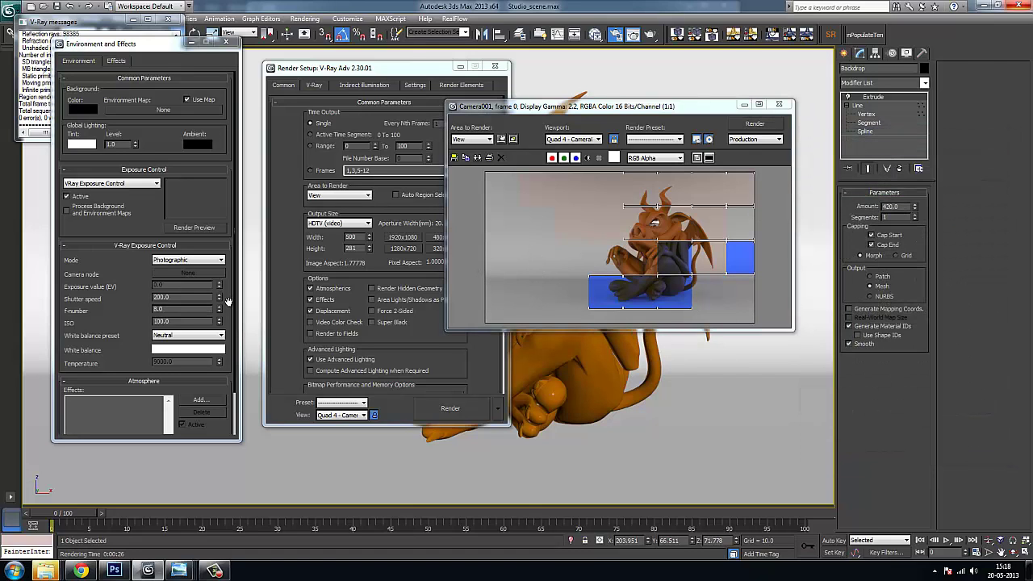
left_click(172, 310)
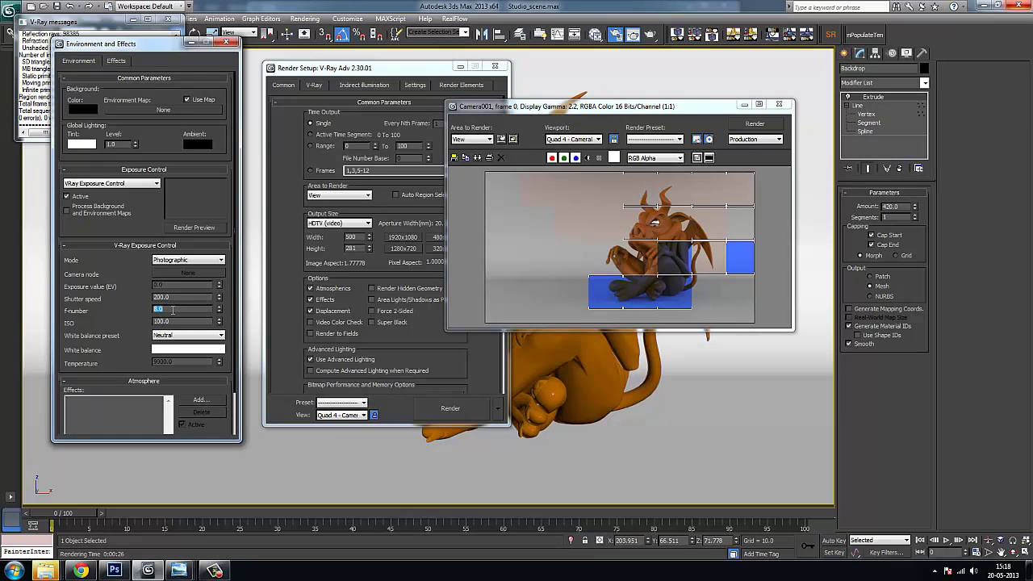
left_click(758, 125)
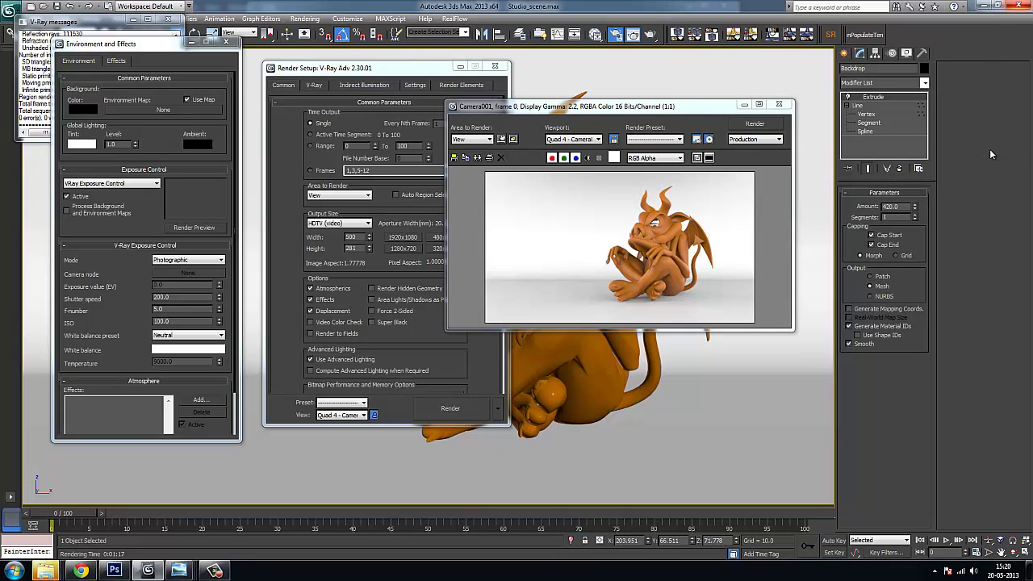
left_click(205, 260)
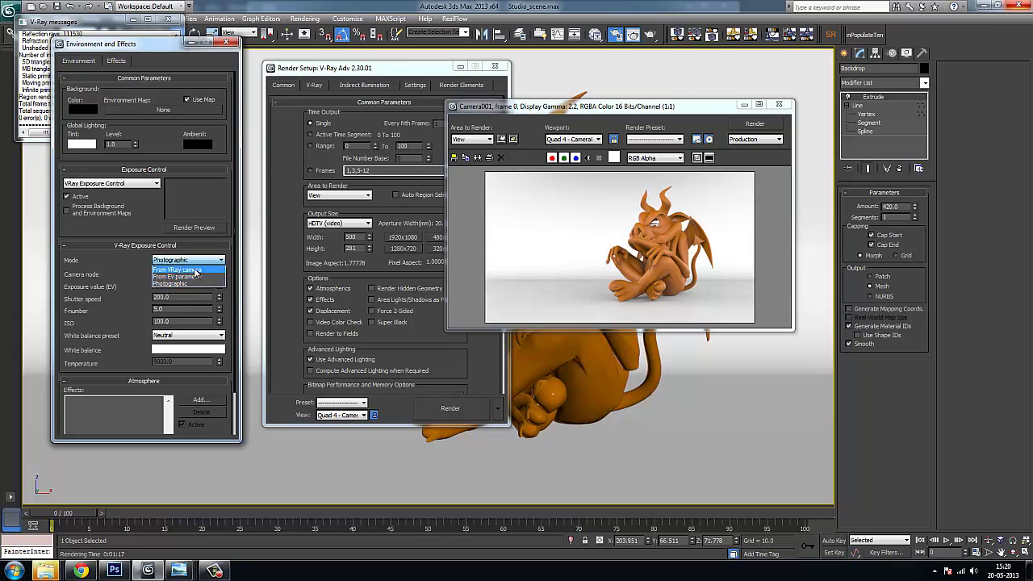
left_click(200, 269)
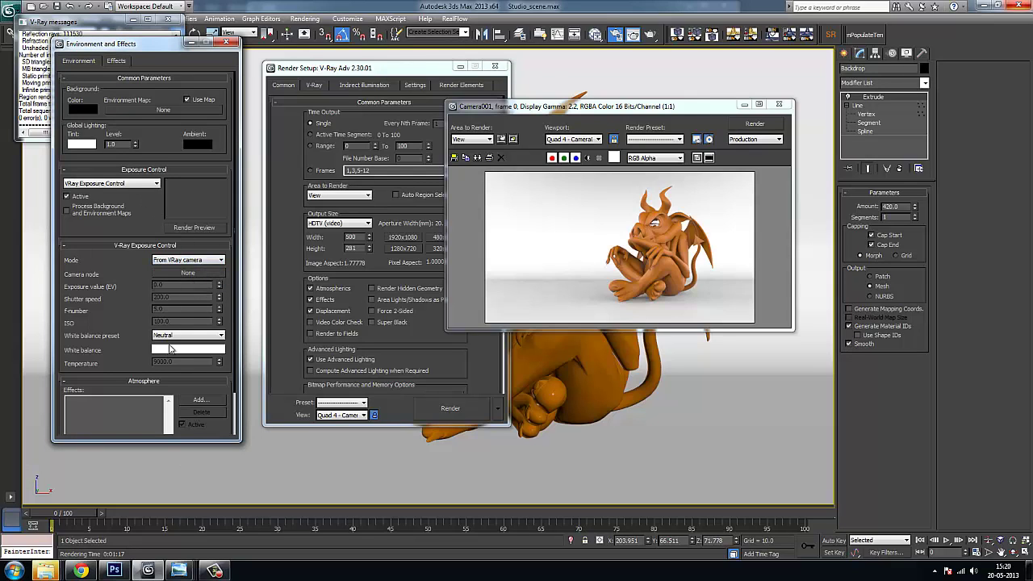
left_click(164, 267)
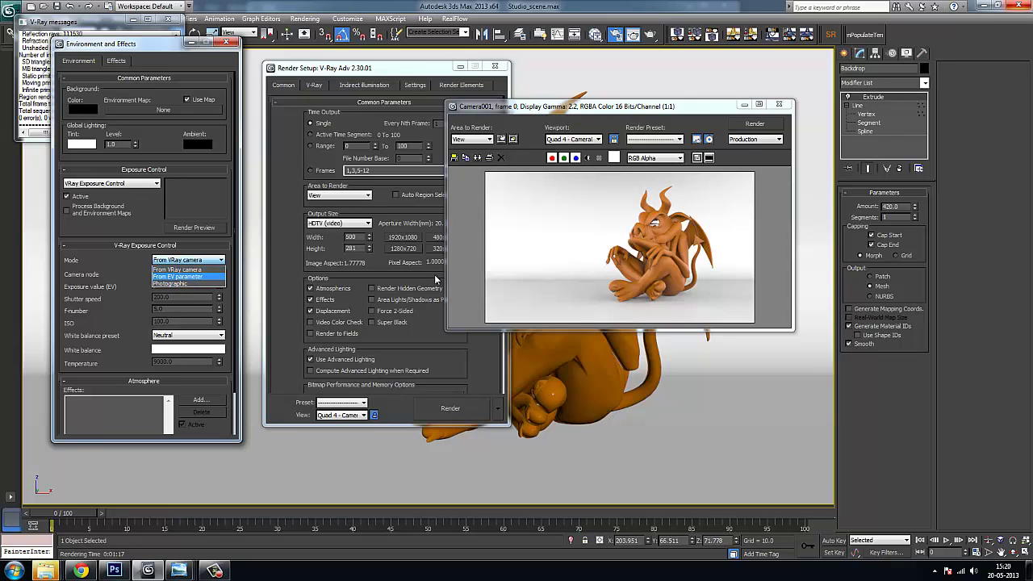
left_click(185, 277)
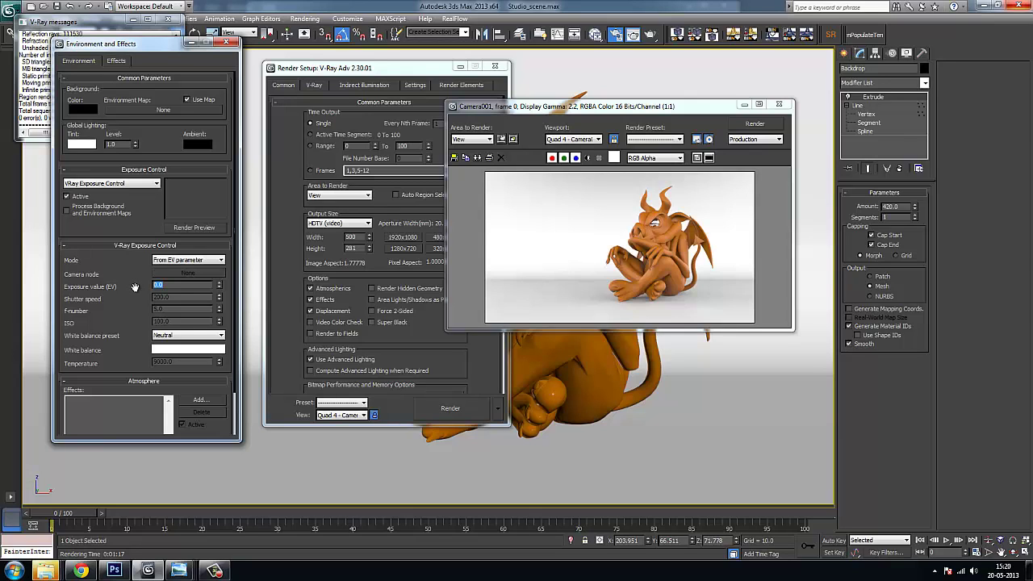
left_click(188, 260)
left_click(181, 274)
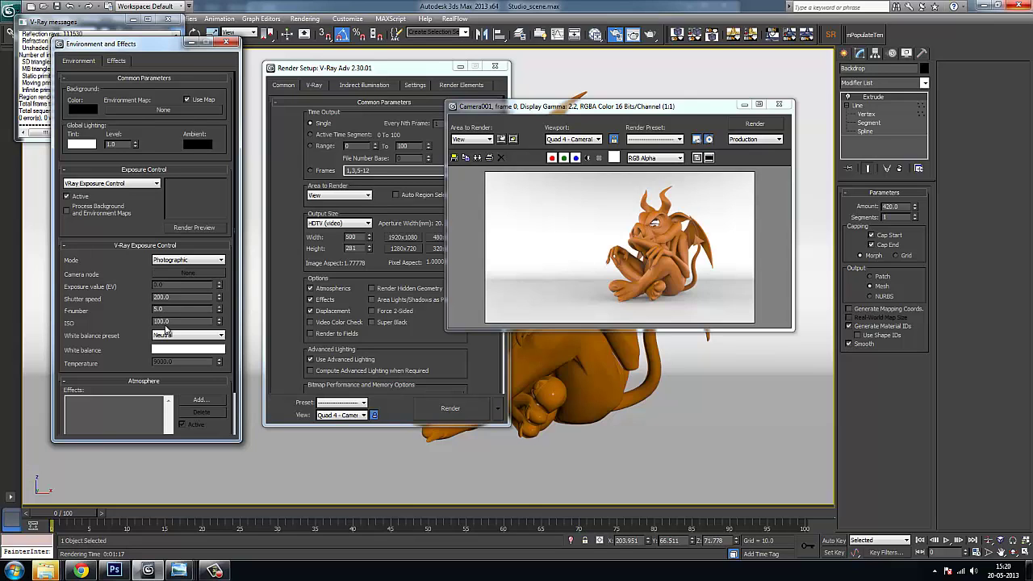
Reset the scene without saving and open dof.max from recent files, dismissing the gamma warning.
left_click(8, 10)
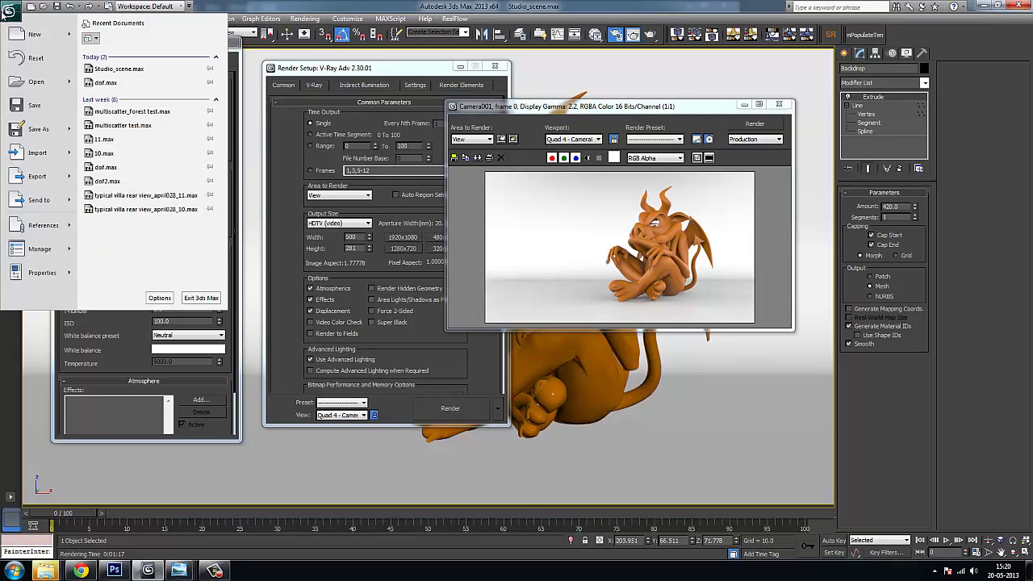
left_click(37, 58)
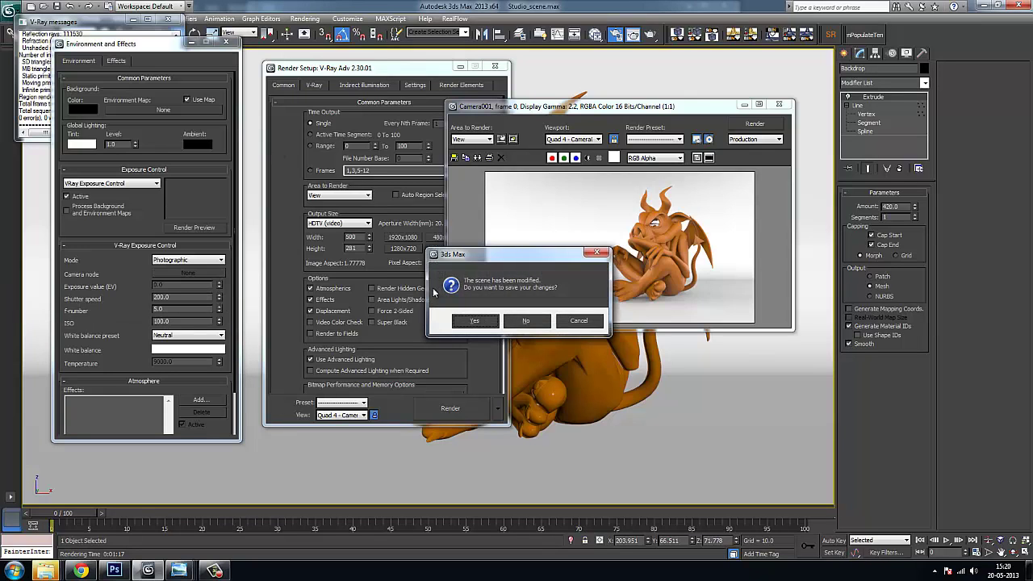
left_click(528, 322)
left_click(487, 305)
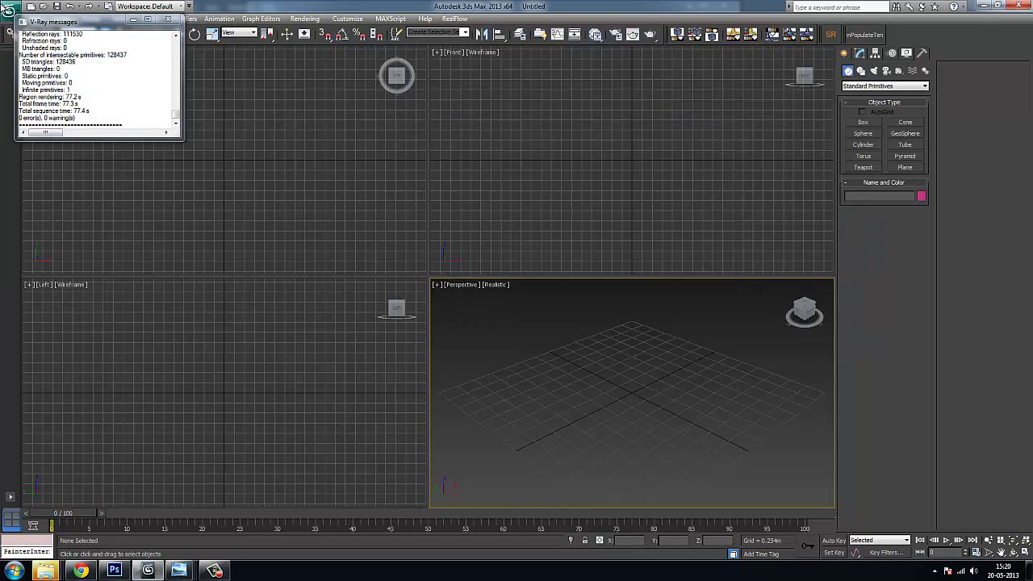
left_click(8, 9)
left_click(121, 82)
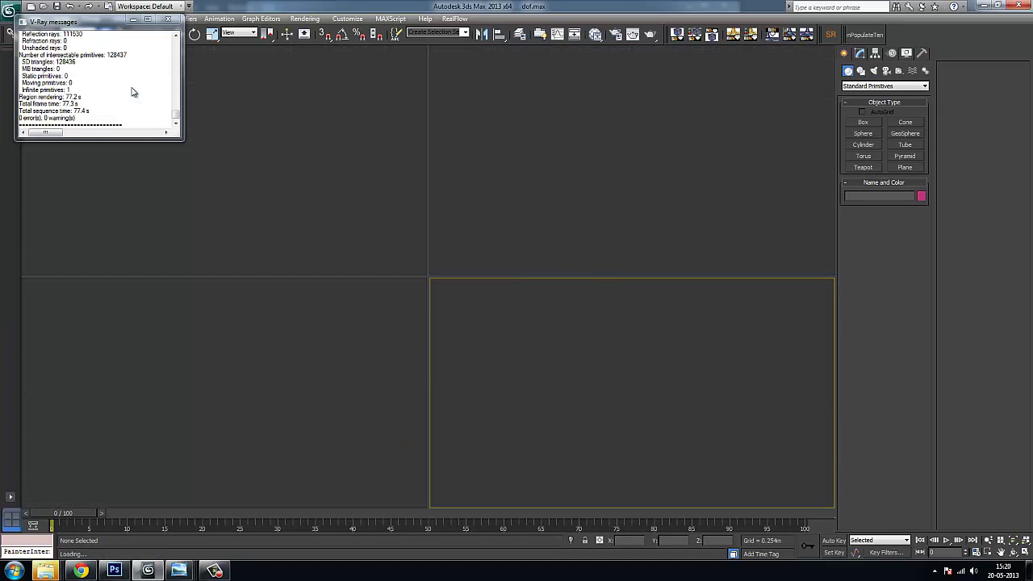
left_click(512, 370)
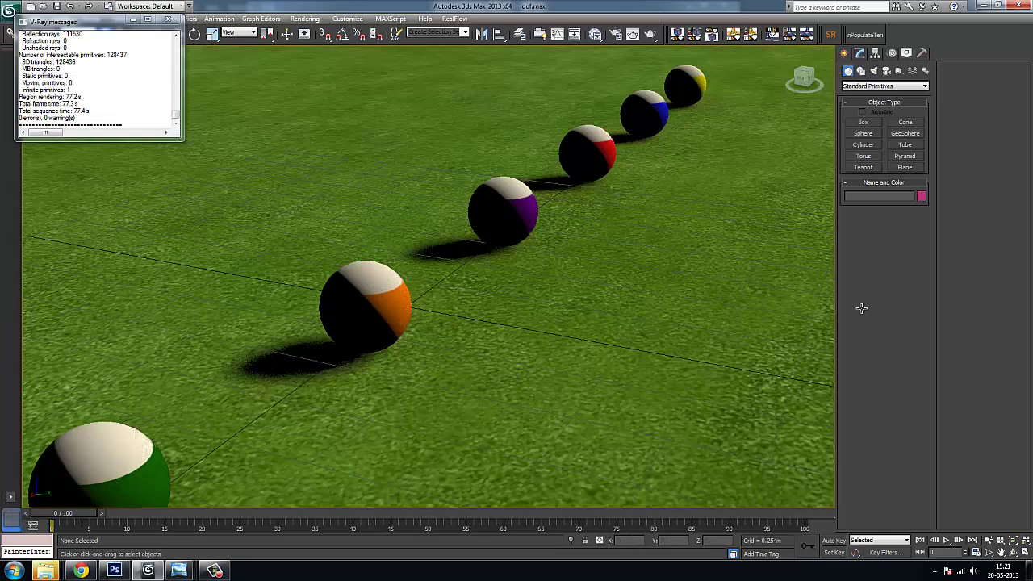
Close the render messages and file browser, then frame the ball row in Perspective.
left_click(177, 22)
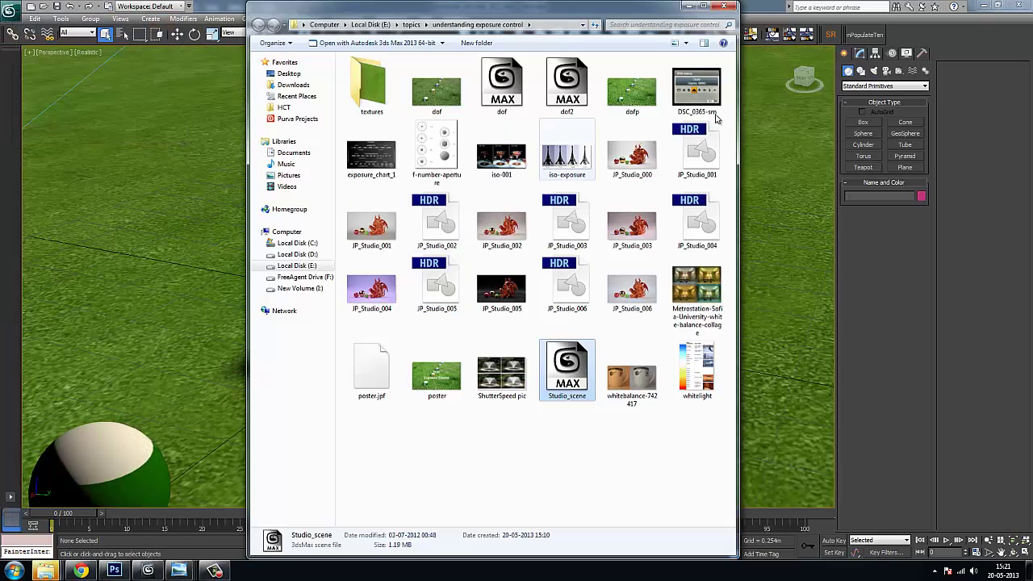
left_click(687, 6)
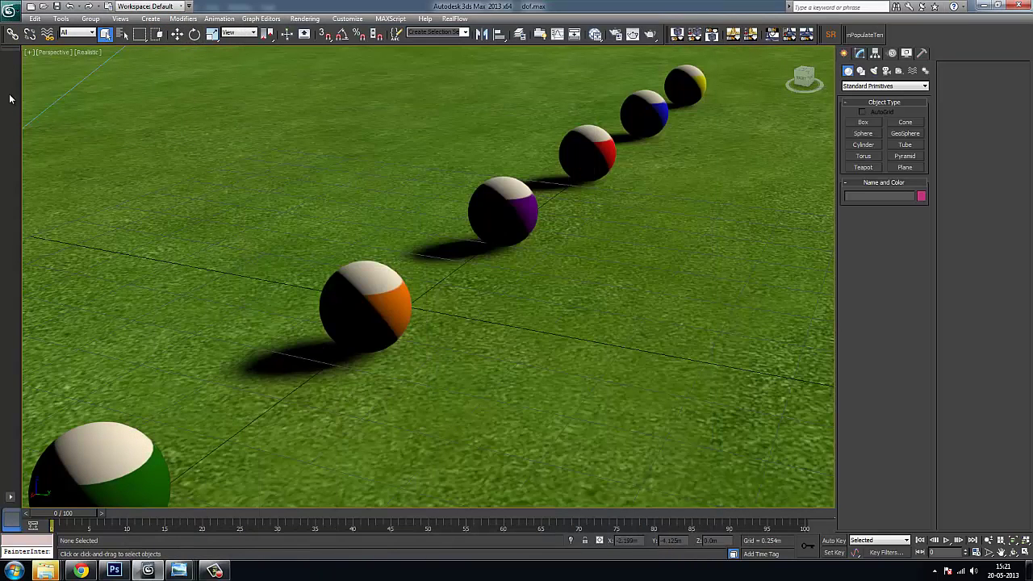
left_click(50, 52)
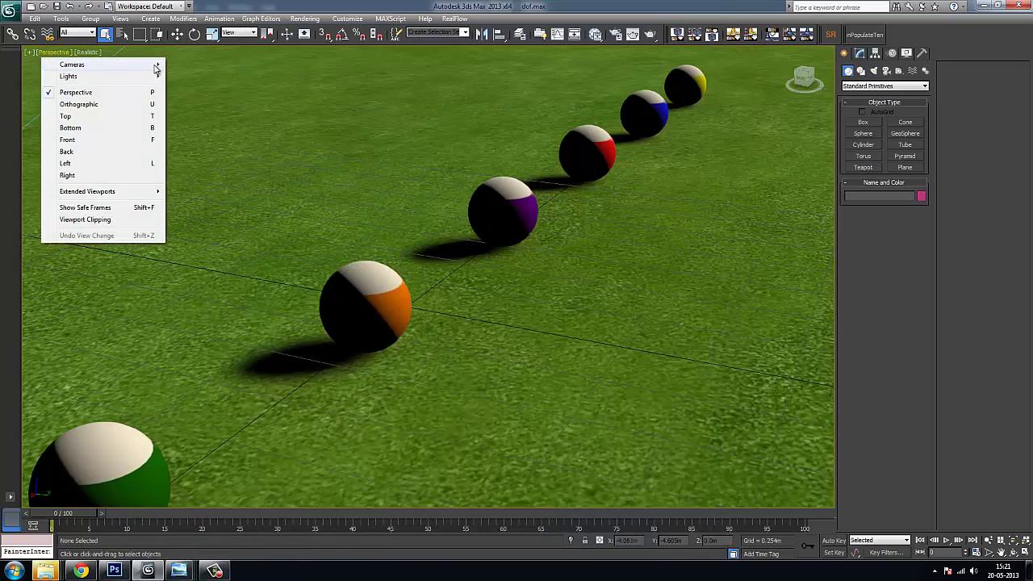
left_click(717, 326)
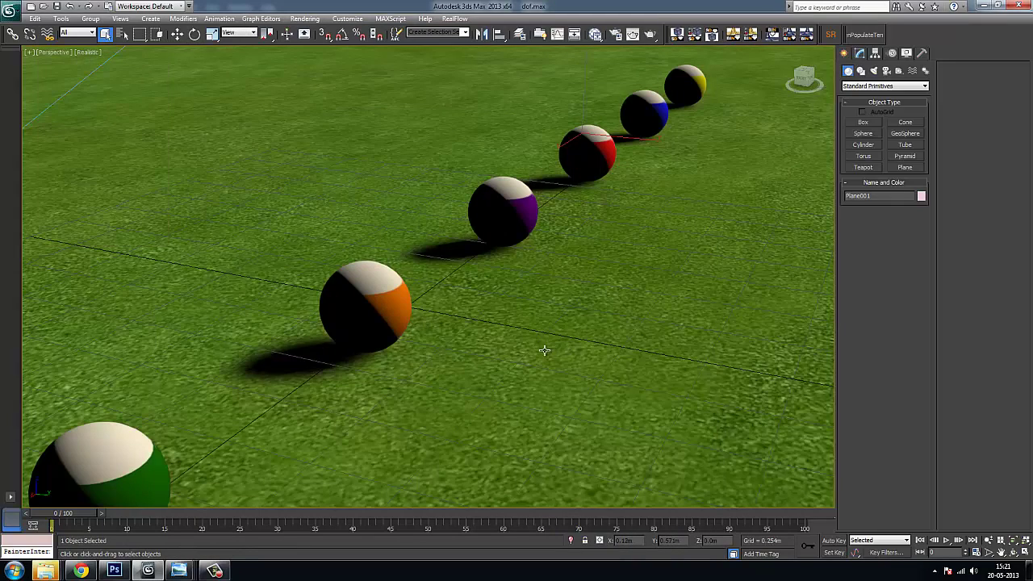
scroll(498, 339, "down", 6)
middle_click_drag(528, 350, 385, 330, "alt")
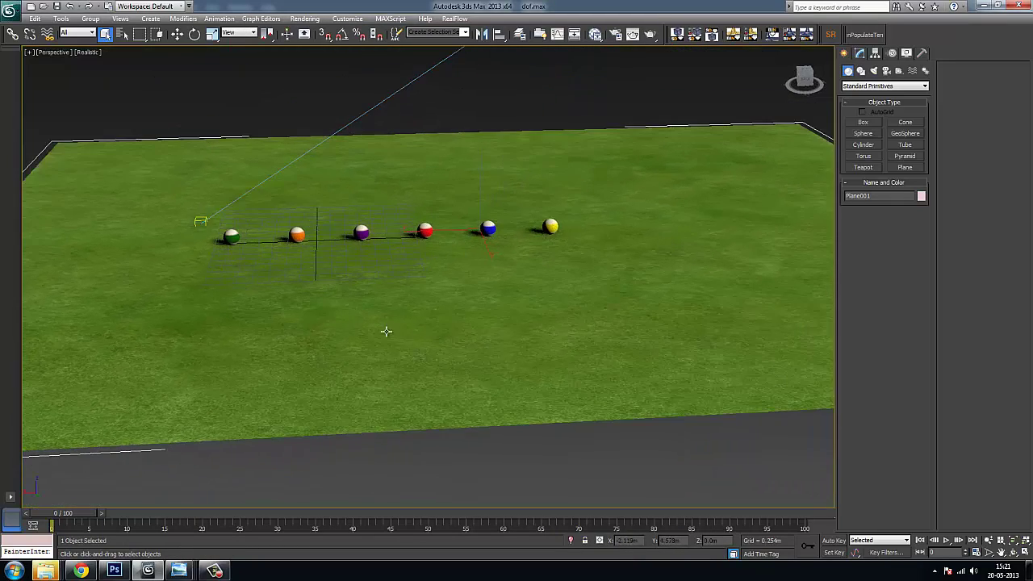
scroll(569, 361, "up", 3)
scroll(569, 360, "up", 3)
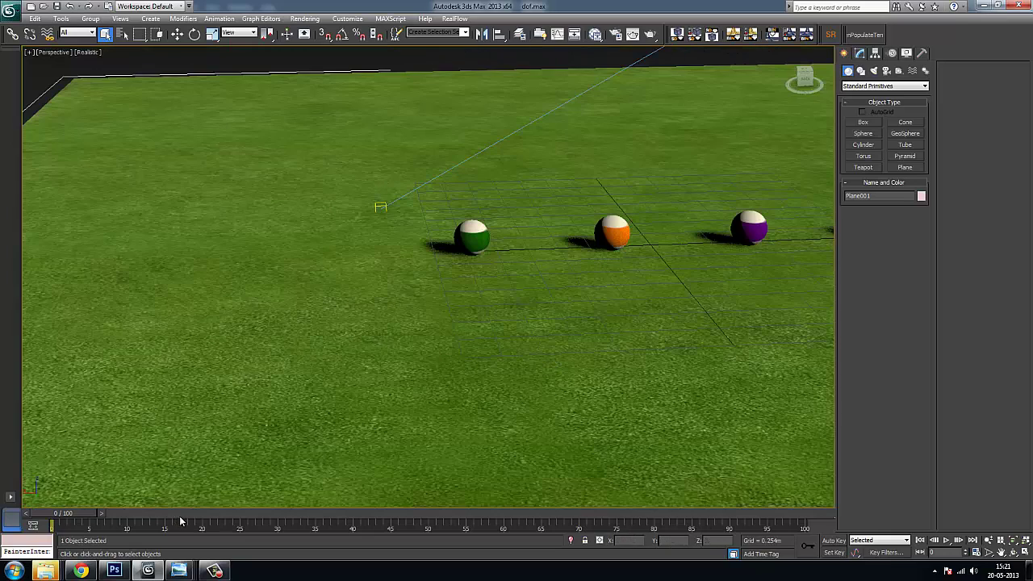
left_click(113, 568)
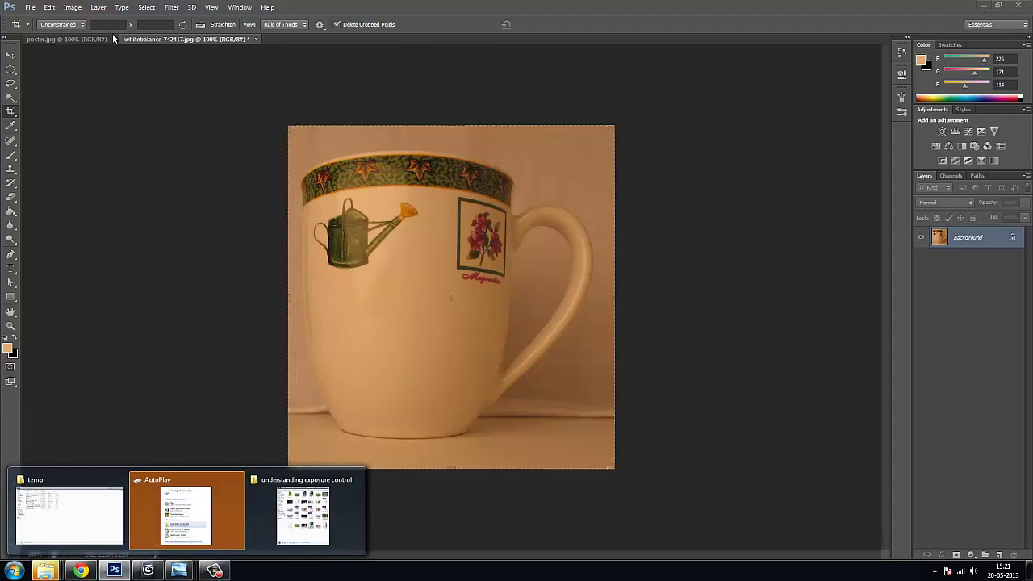
Bring the poster.jpg document forward to show the Vray Exposure Control poster.
left_click(56, 39)
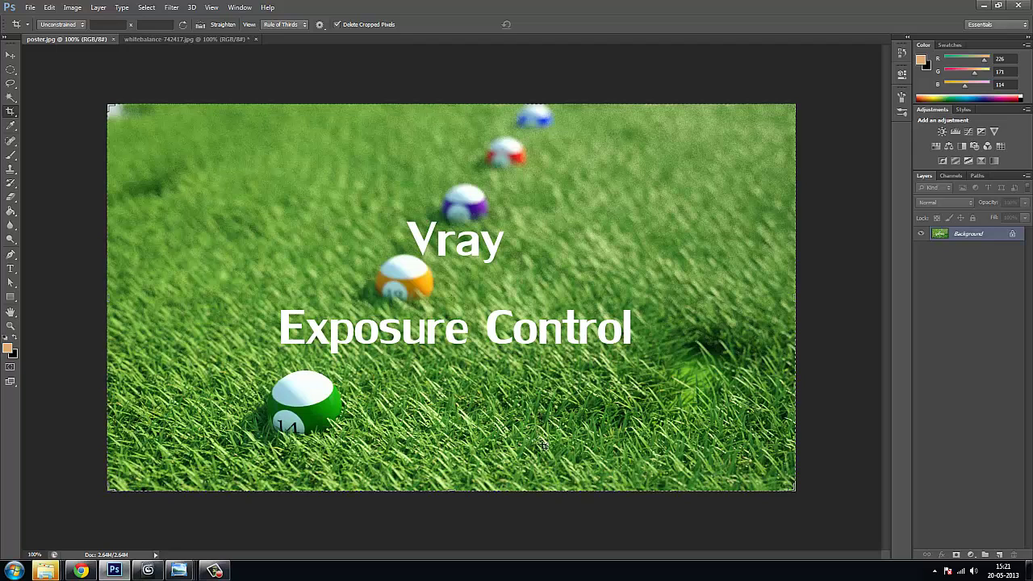
Open dof2.max without saving the current scene, adopting its Gamma/LUT settings.
left_click(148, 571)
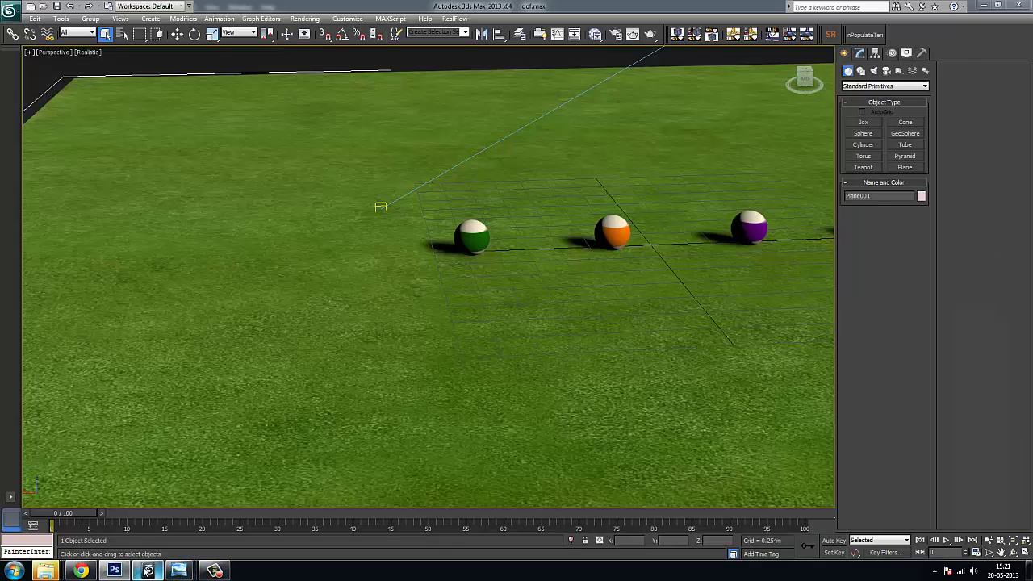
left_click(8, 13)
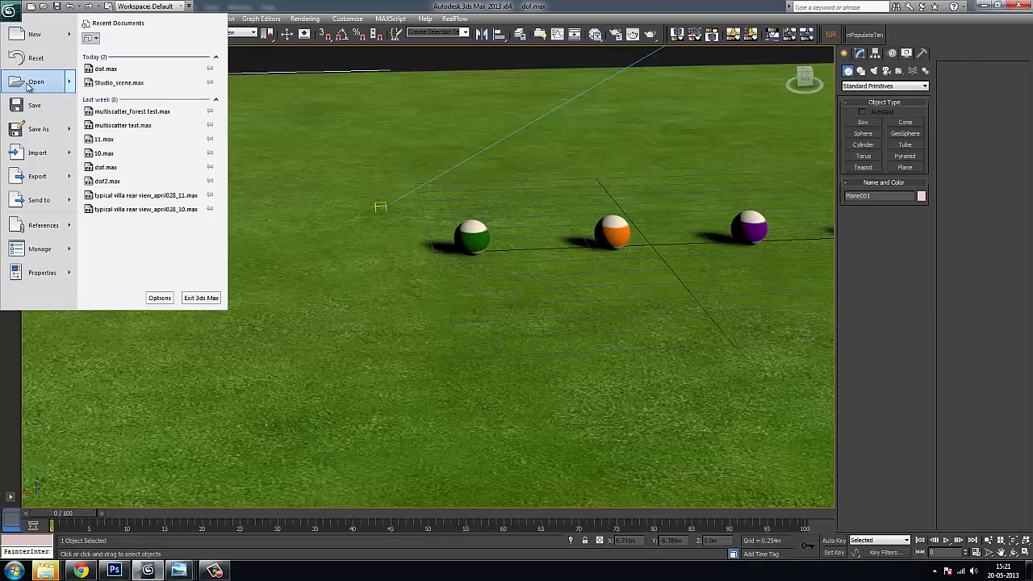
left_click(14, 84)
left_click(526, 321)
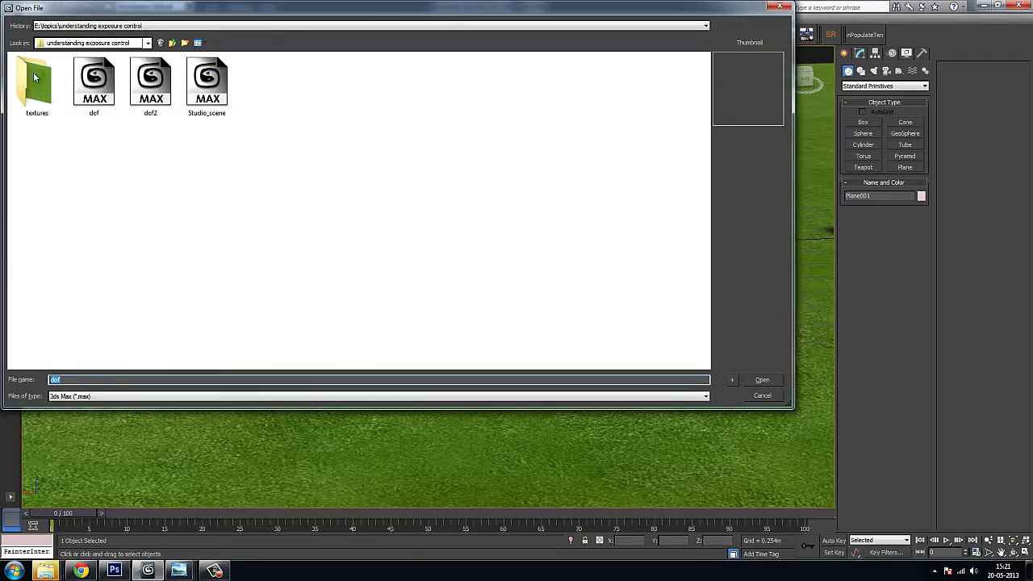
double_click(161, 89)
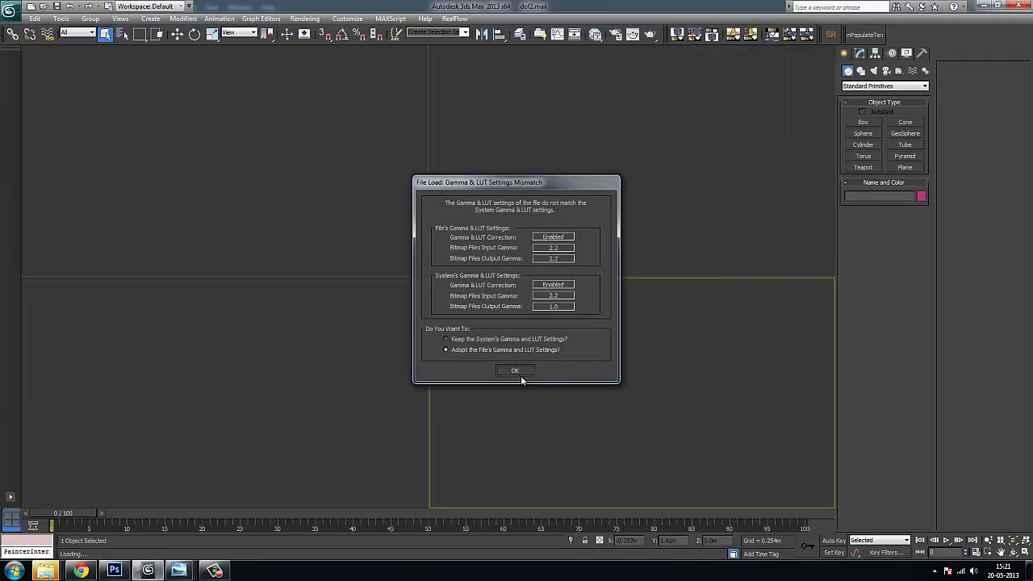
left_click(516, 372)
left_click(58, 52)
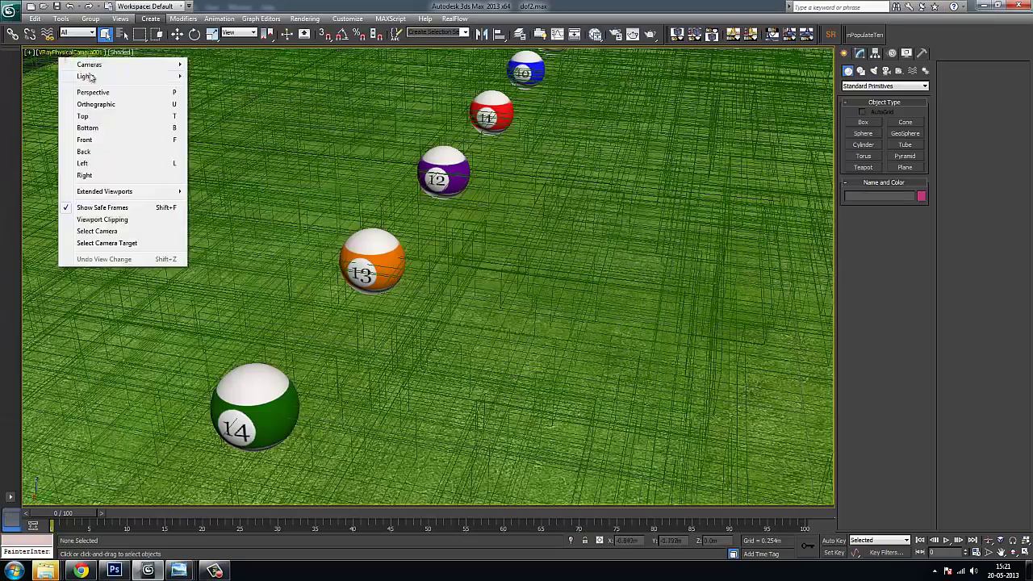
Switch the viewport to Perspective and orbit out to see the camera and grass.
left_click(93, 92)
middle_click_drag(516, 258, 587, 194, "alt")
left_click(569, 280)
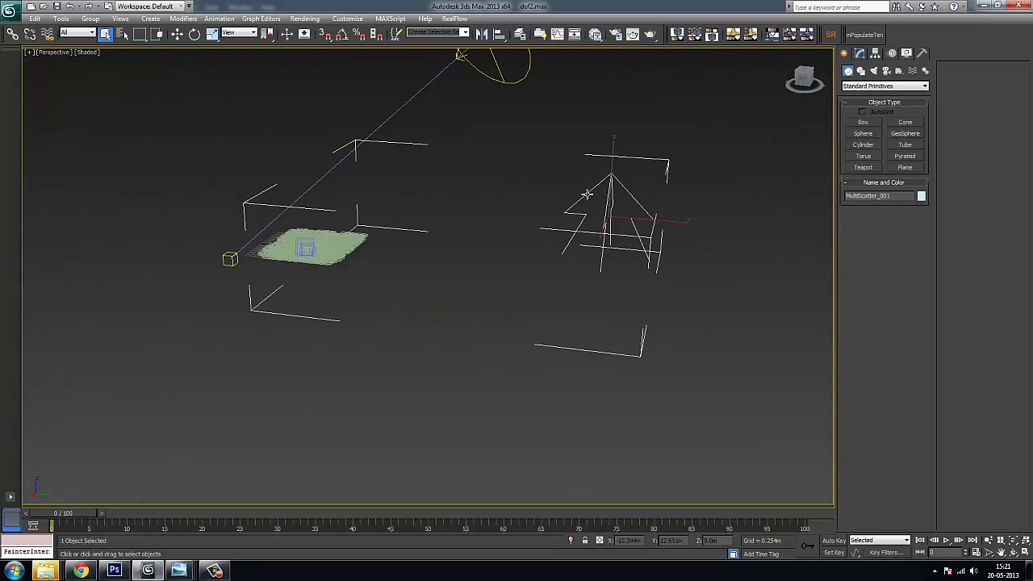
scroll(689, 254, "down", 1)
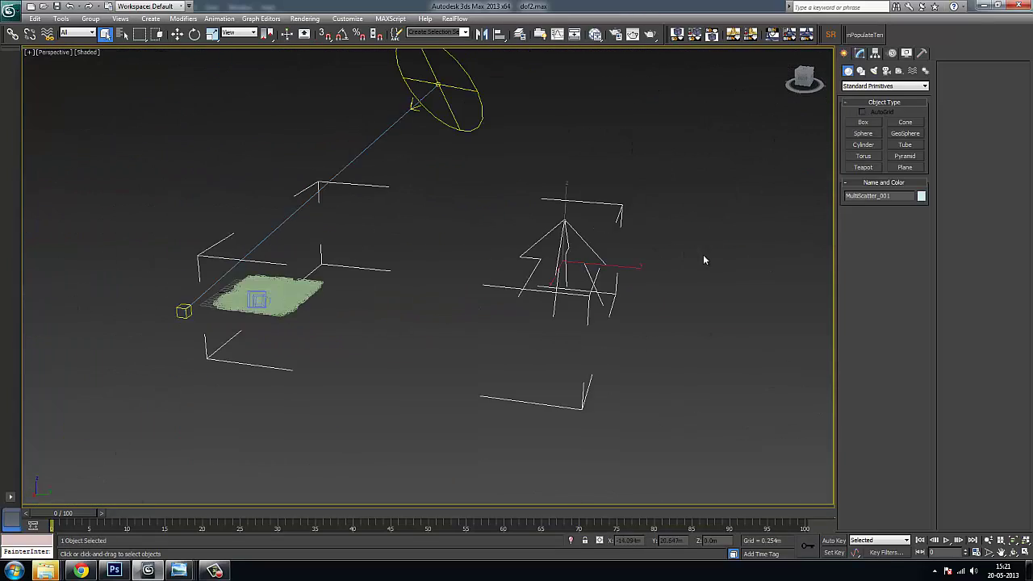
scroll(641, 302, "up", 5)
scroll(565, 305, "down", 8)
scroll(295, 314, "up", 6)
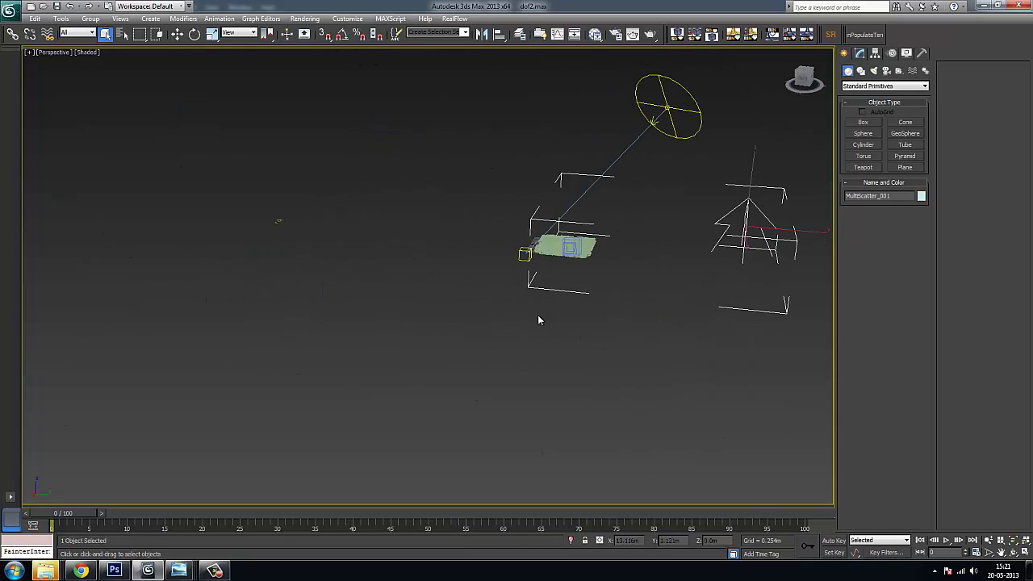
Select only the MultiScatter_001 grass object.
left_click(621, 334, "ctrl")
scroll(626, 337, "up", 2)
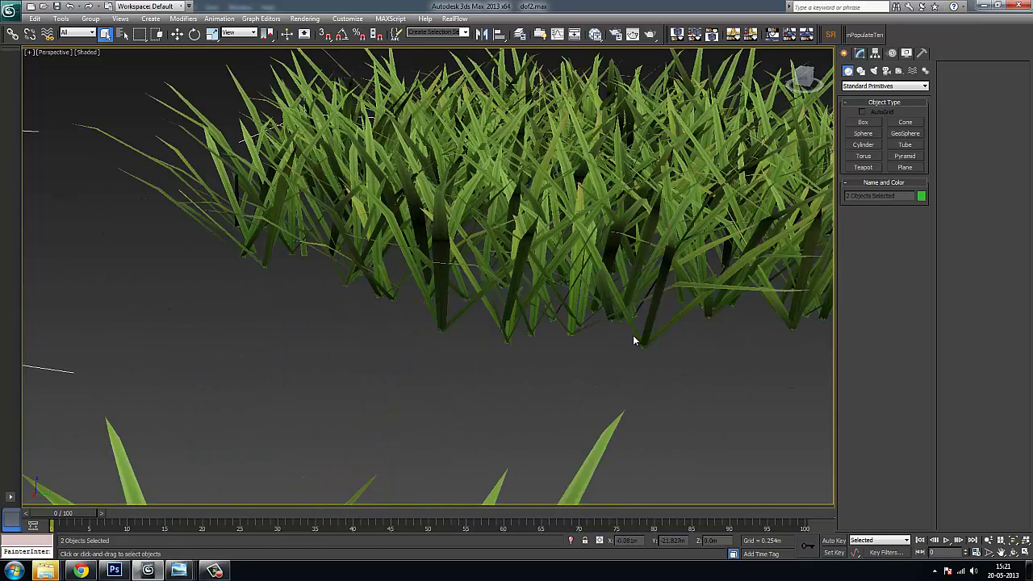
scroll(812, 380, "down", 8)
scroll(556, 342, "down", 2)
middle_click_drag(556, 341, 454, 330)
scroll(338, 256, "up", 4)
scroll(552, 375, "up", 3)
scroll(552, 374, "down", 3)
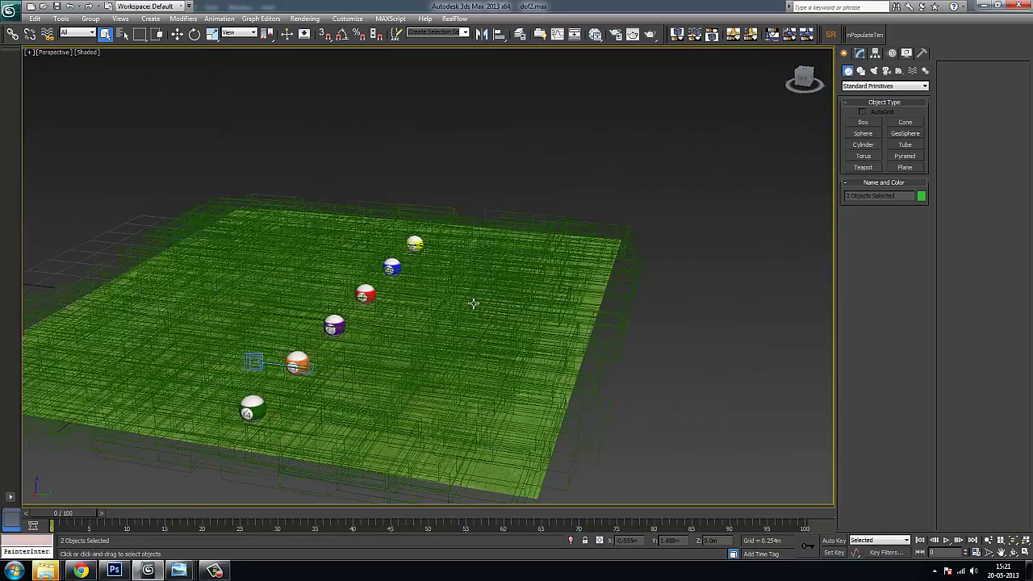
scroll(503, 339, "down", 3)
scroll(523, 343, "up", 3)
scroll(462, 307, "up", 1)
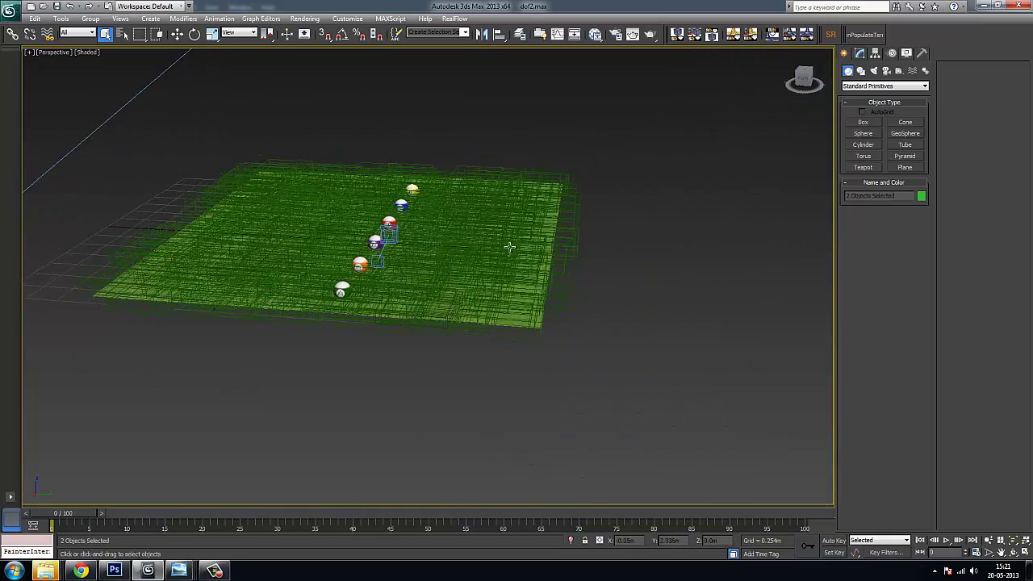
scroll(514, 291, "up", 1)
scroll(588, 301, "down", 4)
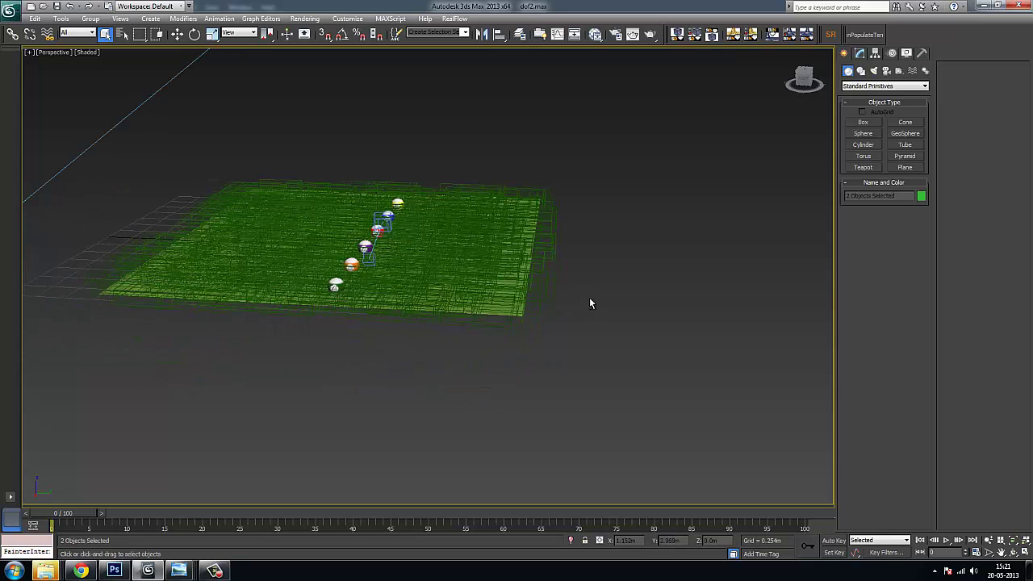
middle_click_drag(623, 302, 520, 310)
middle_click_drag(789, 218, 546, 263)
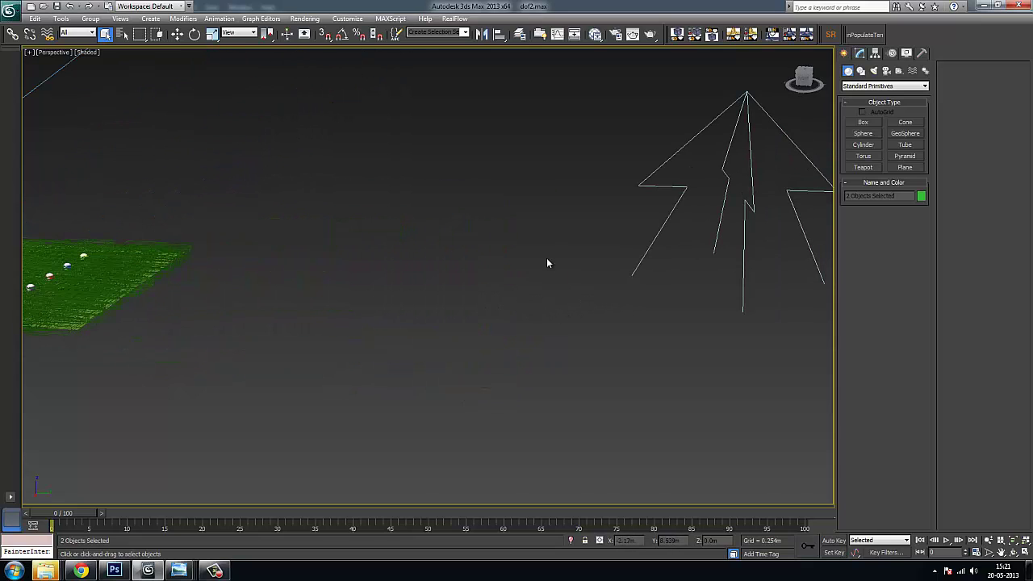
left_click_drag(729, 255, 729, 255)
Uncheck On/Off for MultiScatter_001 in the Modify panel, leaving the bare grass plane.
left_click(859, 54)
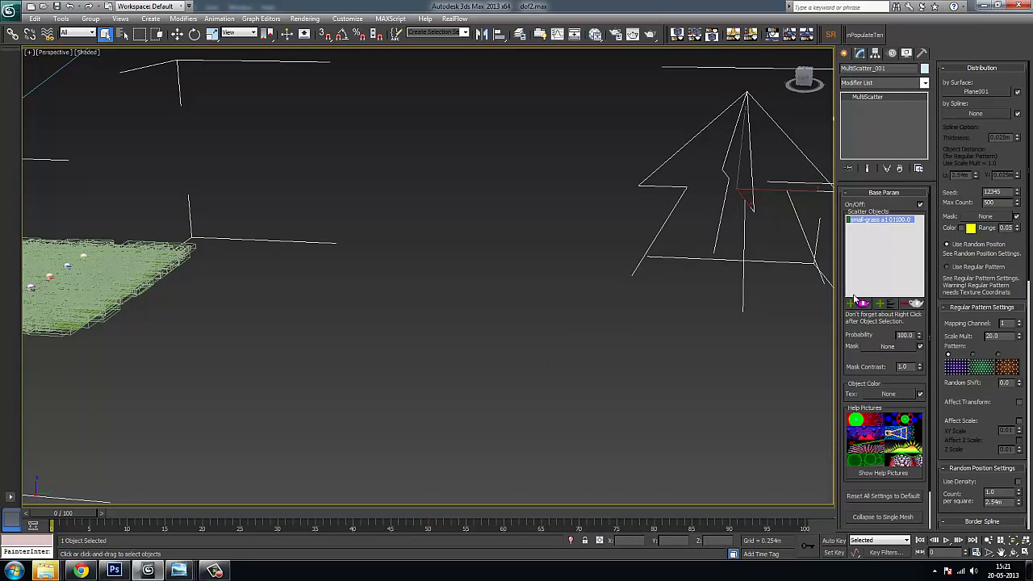
left_click(920, 205)
middle_click_drag(131, 336, 479, 352)
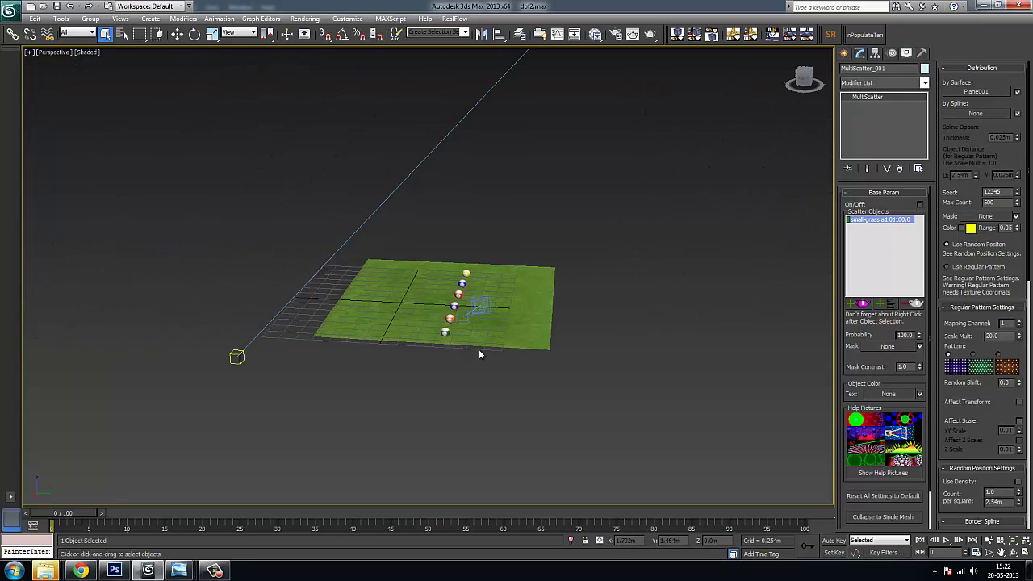
scroll(479, 356, "up", 4)
middle_click_drag(404, 375, 384, 376, "alt")
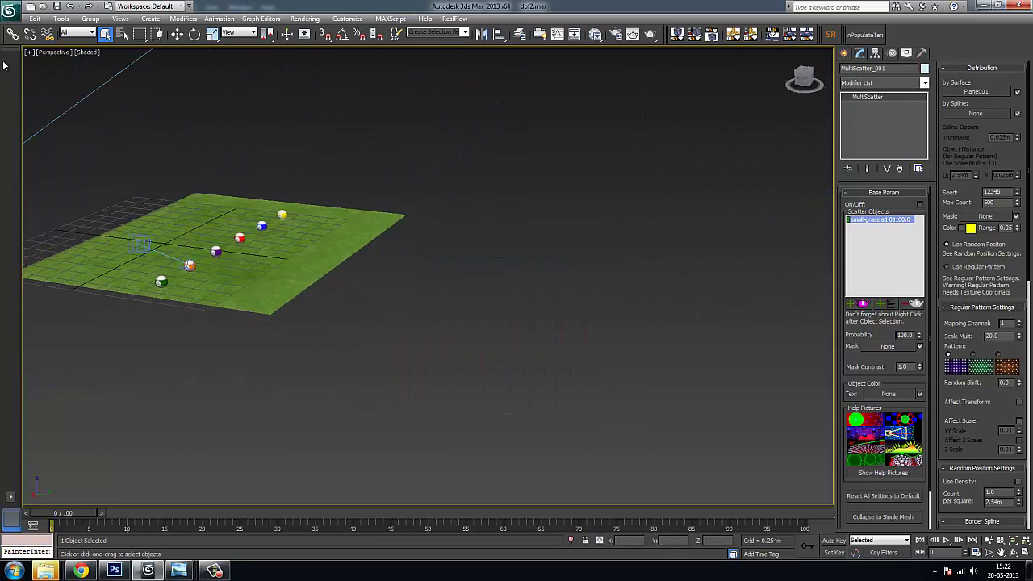
Set the viewport to look through VRayPhysicalCamera001.
left_click(55, 51)
mouse_move(146, 65)
left_click(237, 65)
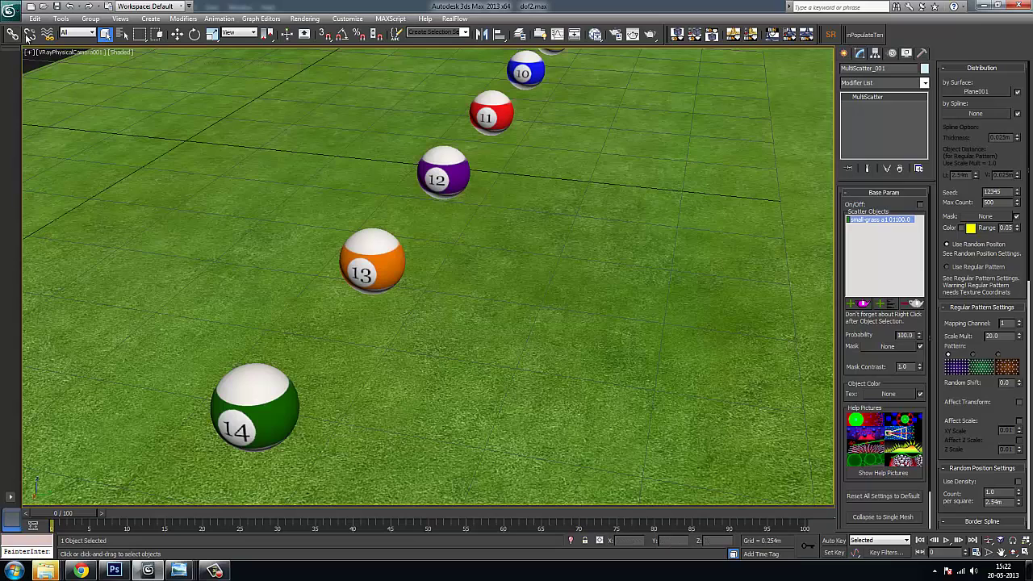
Use Select Camera from the viewport label to show VRayPhysicalCamera001's parameters.
left_click(67, 50)
left_click(67, 53)
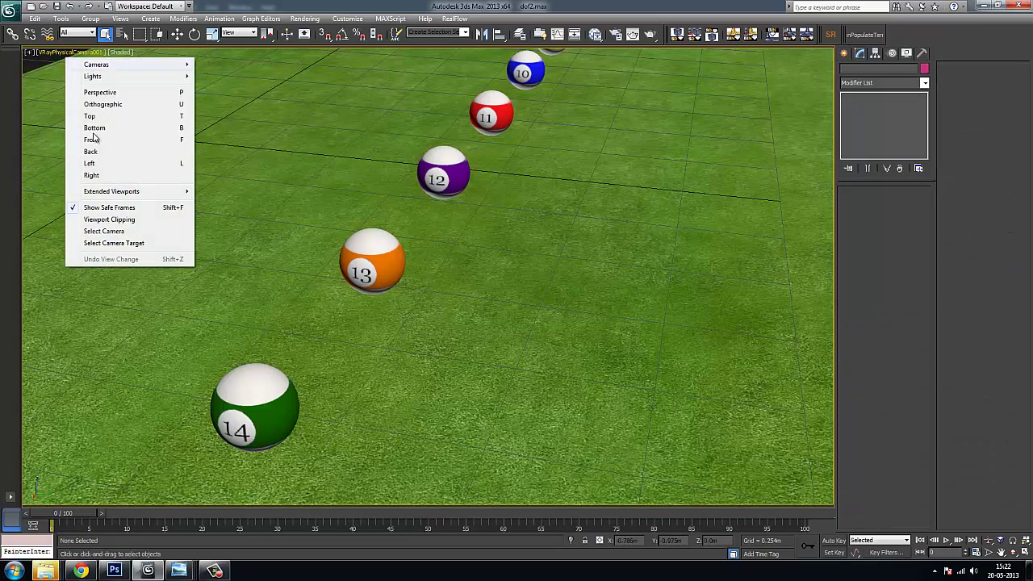
left_click(105, 231)
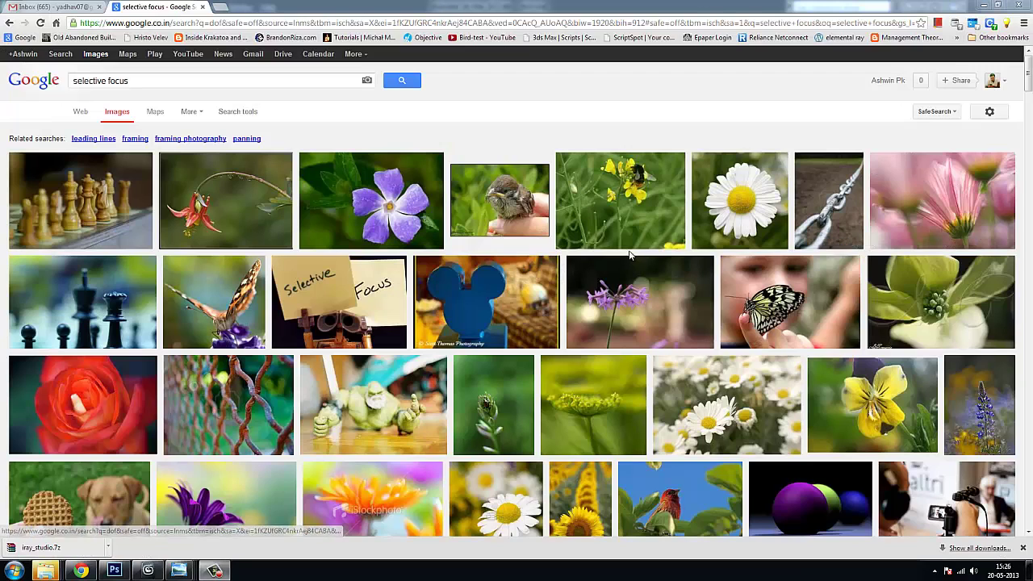
Browse the flower, daisy and bee selective focus examples, closing their extra tabs.
middle_click(233, 208)
left_click(249, 11)
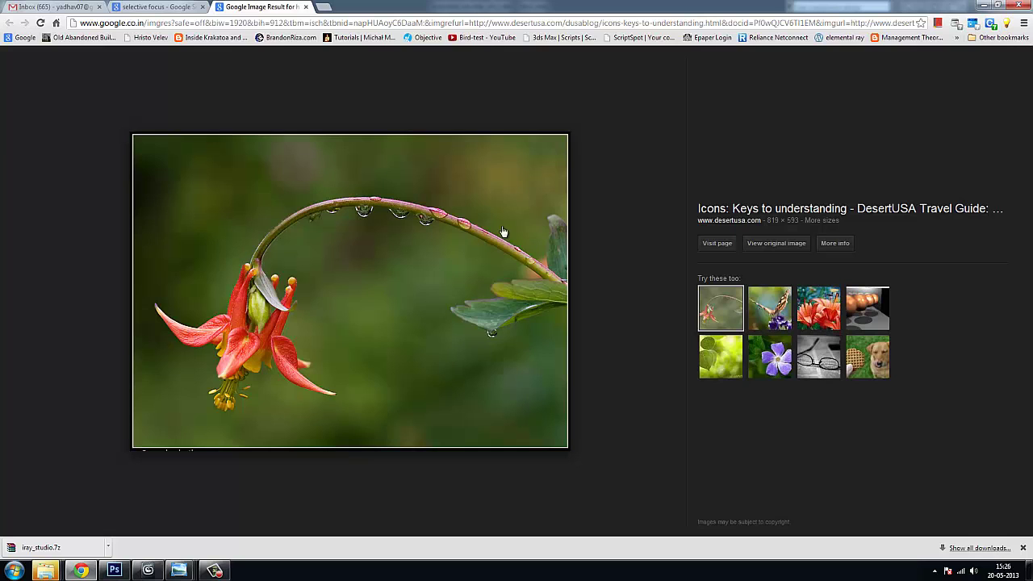
left_click(186, 7)
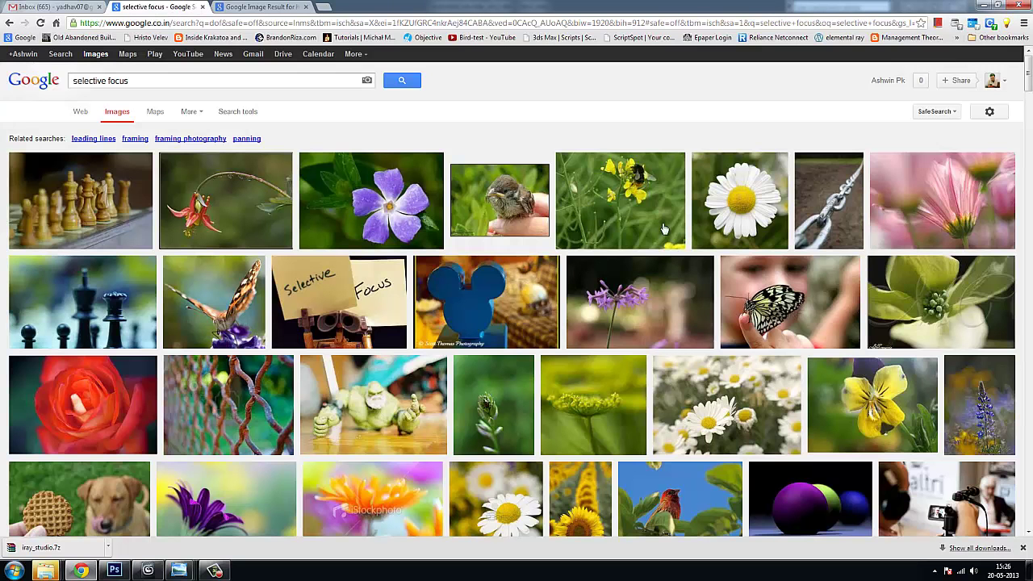
middle_click(638, 200)
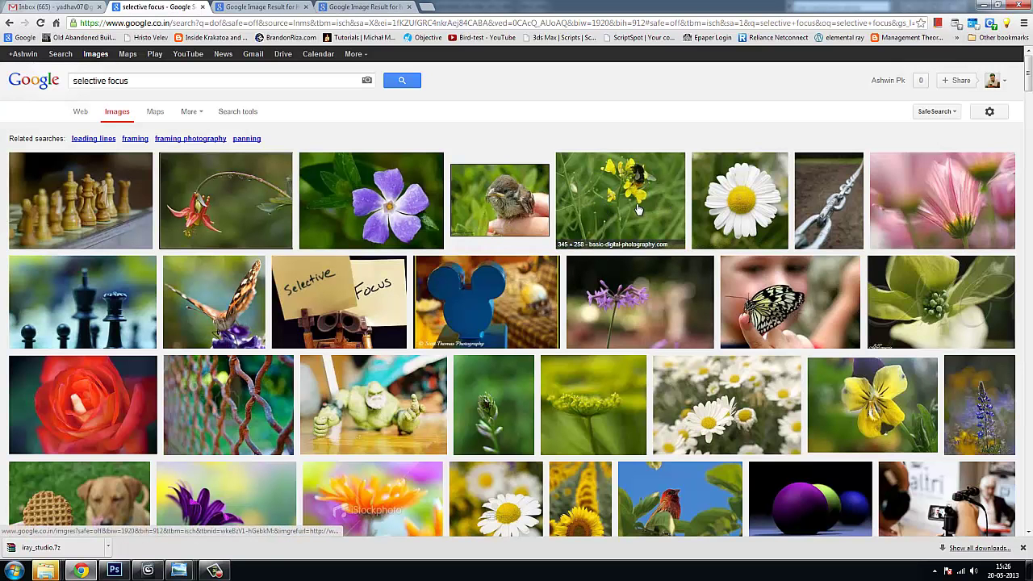
middle_click(638, 204)
left_click(346, 7)
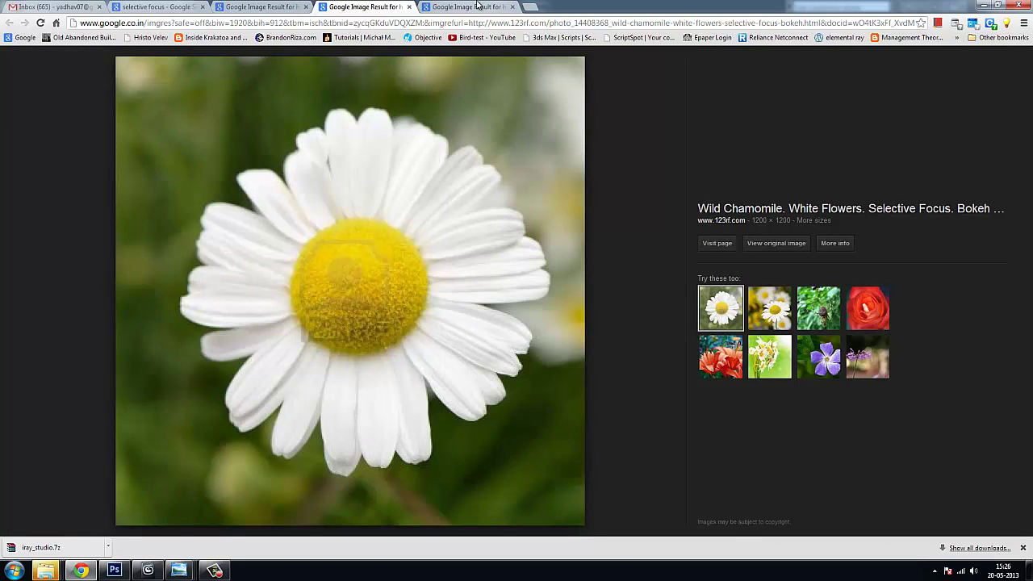
left_click(476, 7)
left_click(510, 6)
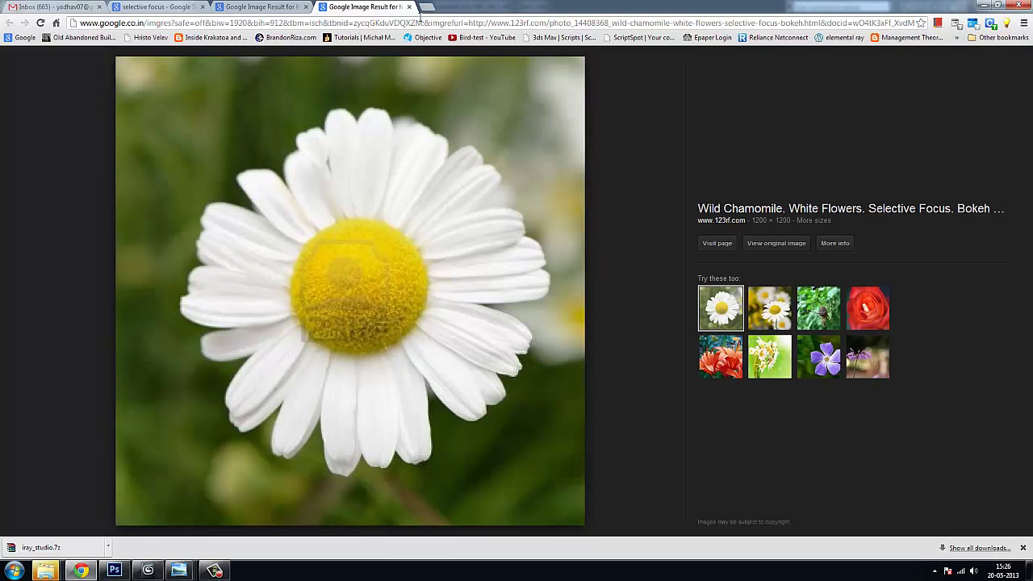
left_click(408, 6)
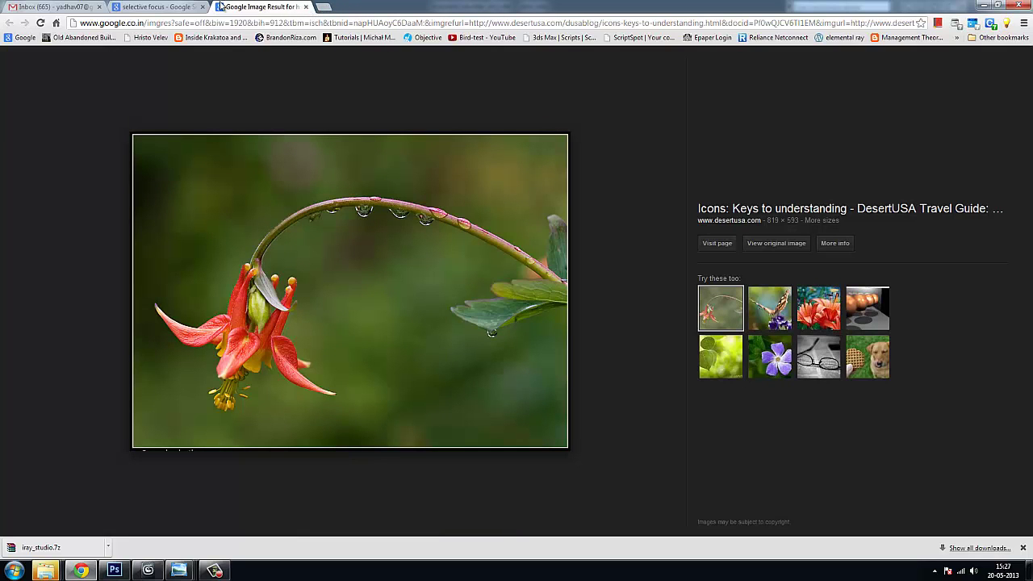
left_click(181, 6)
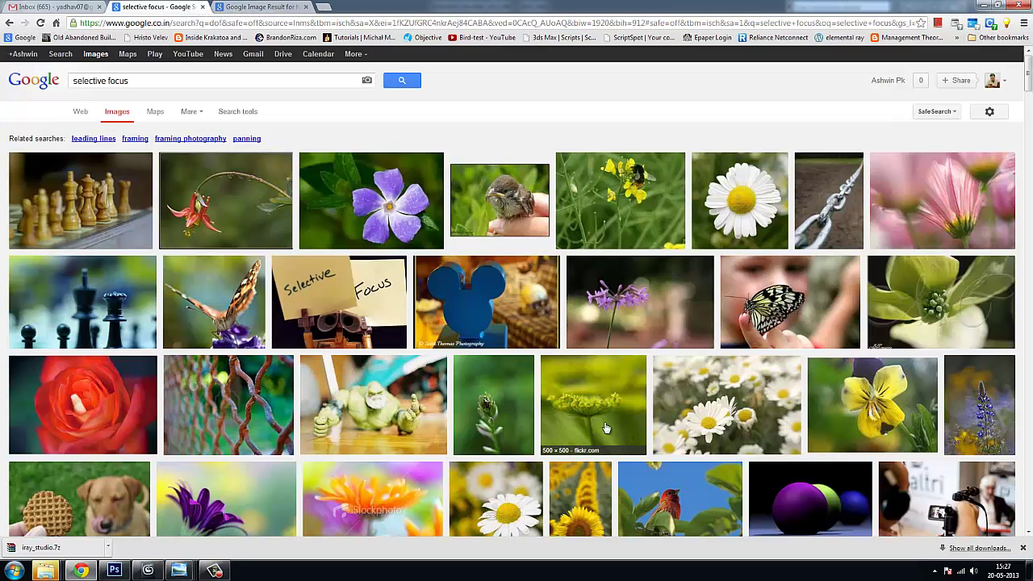
View the rusty fence example, close remaining image tabs and scroll further results.
middle_click(233, 436)
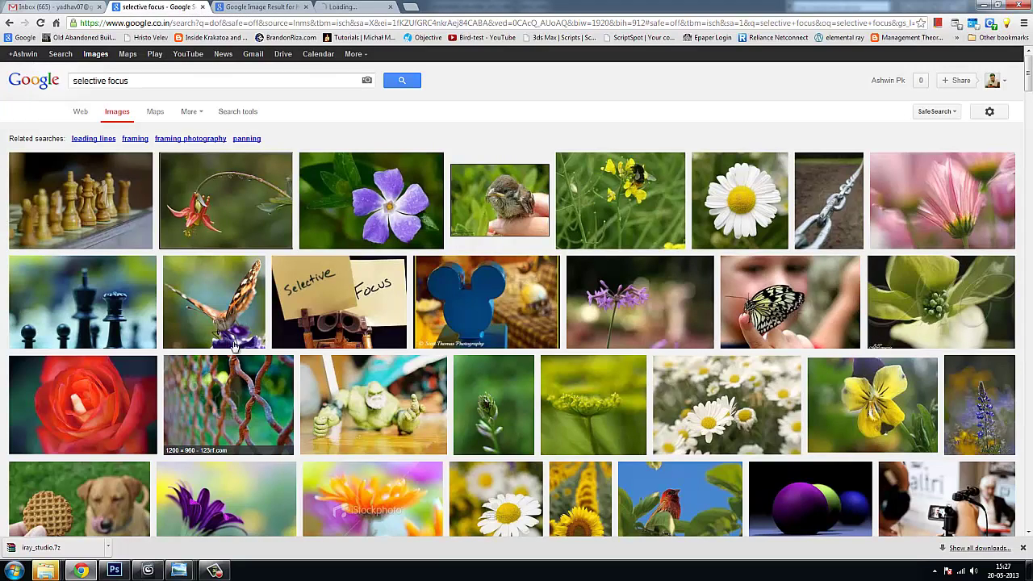
key("ctrl+Tab")
key("ctrl+Tab")
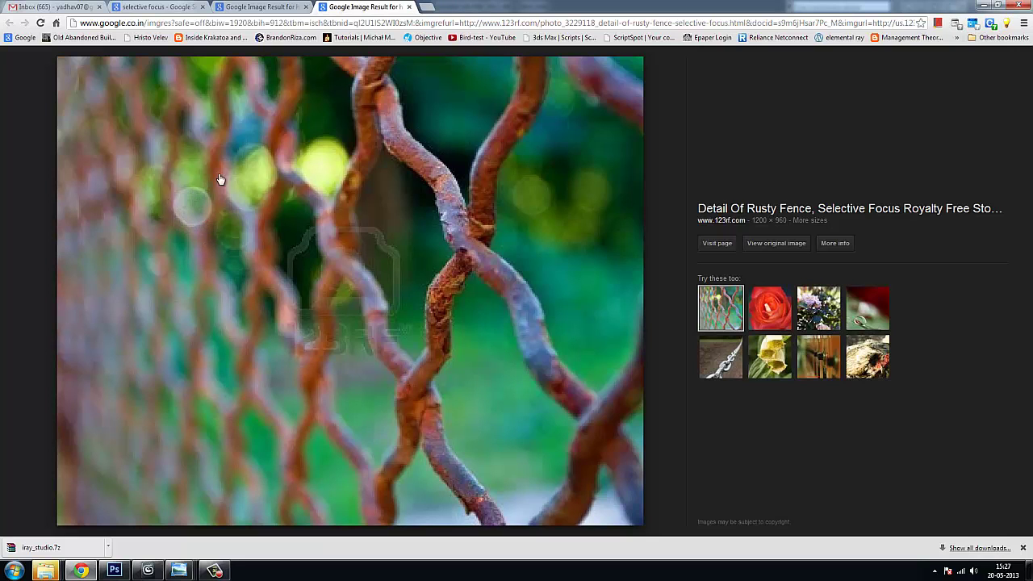
left_click(409, 6)
key("ctrl+w")
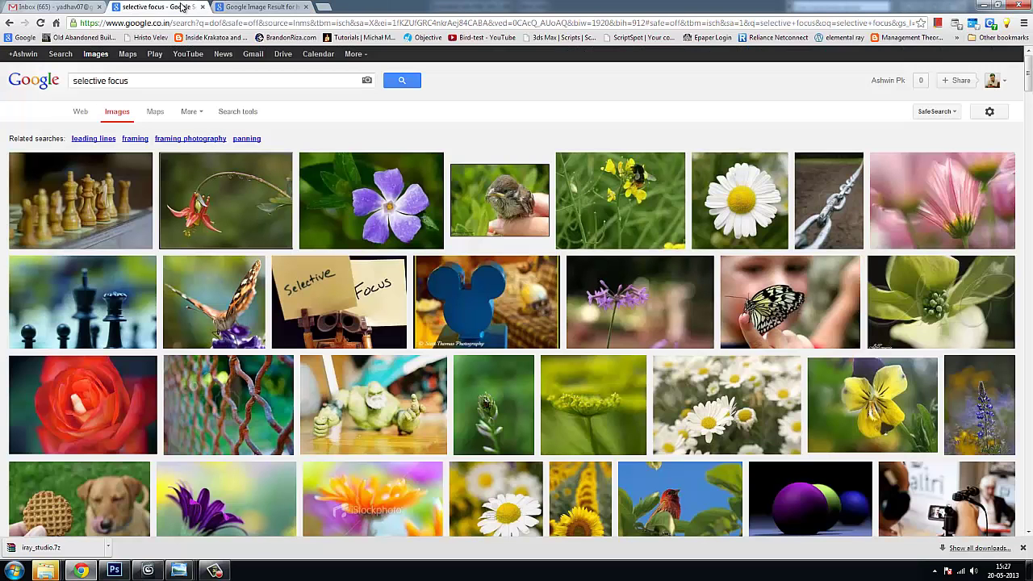
scroll(465, 325, "down", 2)
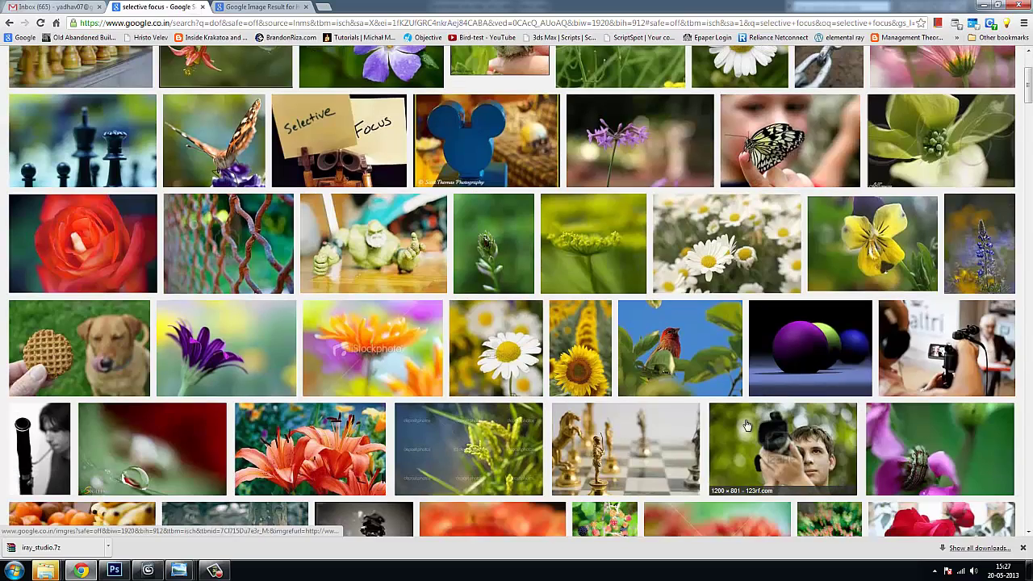
scroll(494, 426, "down", 2)
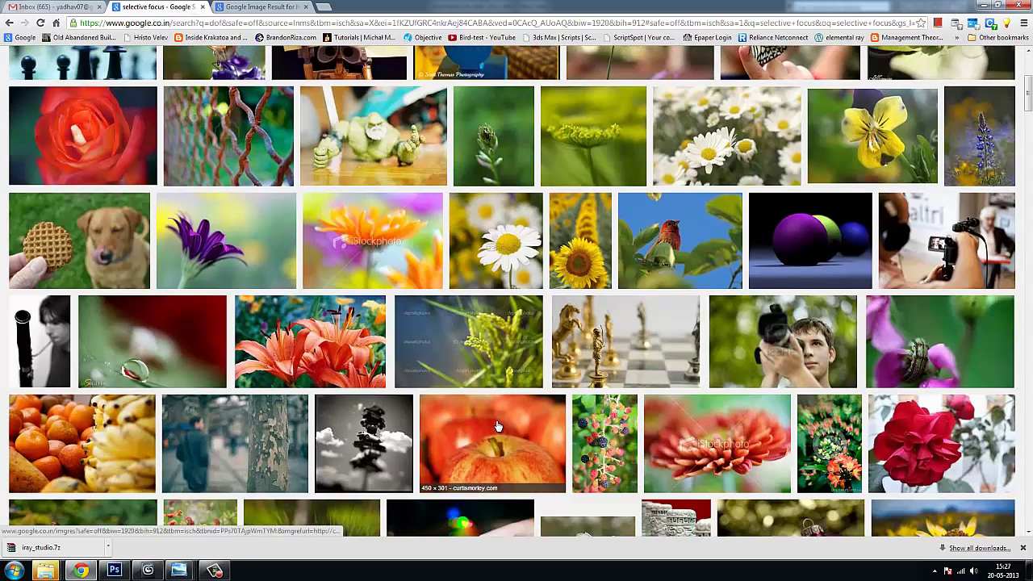
scroll(442, 414, "down", 2)
scroll(442, 414, "down", 2)
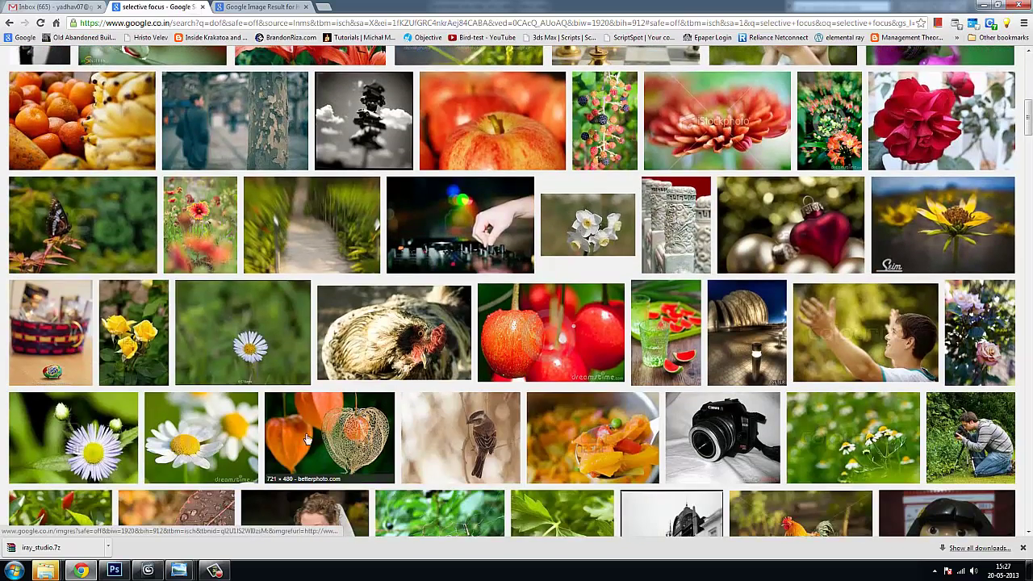
left_click(147, 570)
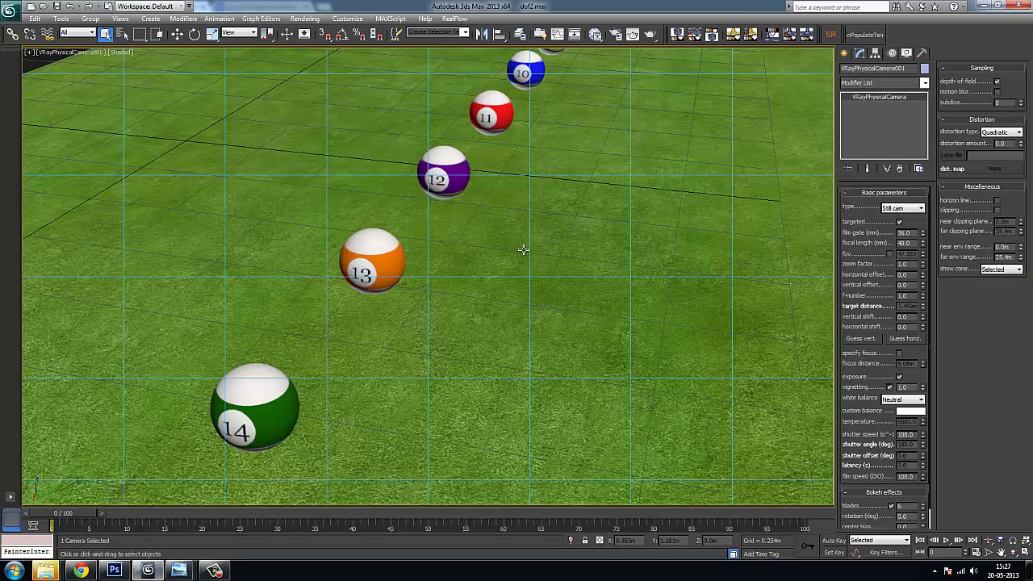
Switch the viewport to Perspective and tick depth of field on the physical camera.
left_click(69, 53)
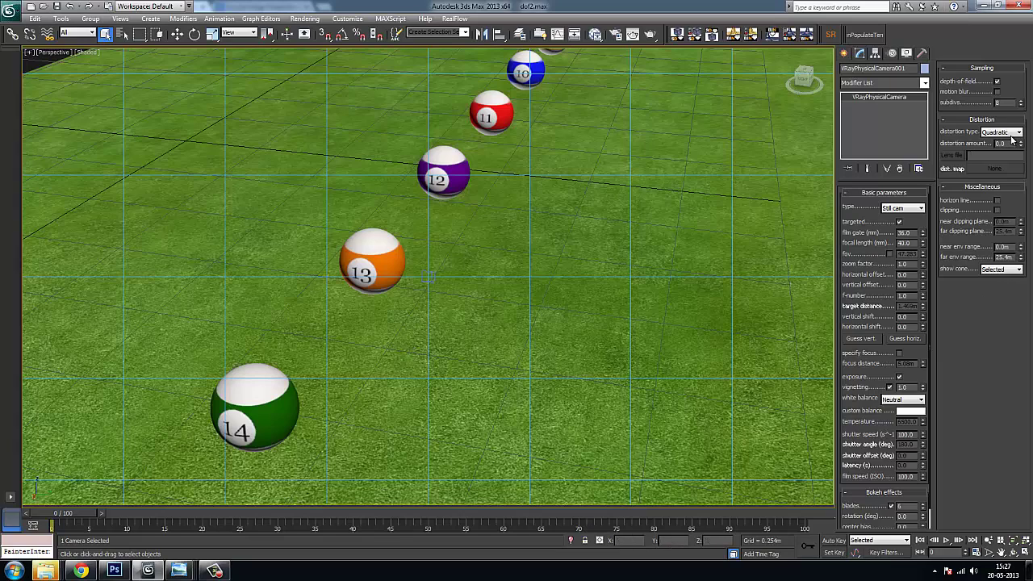
left_click(995, 82)
left_click(305, 19)
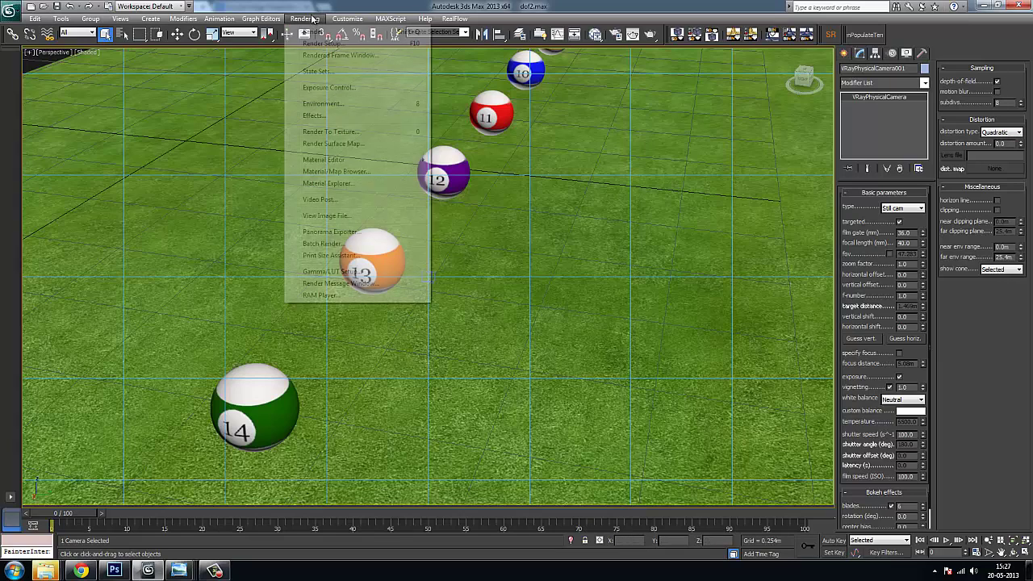
Set the output size to the 480x270 preset, turn off camera depth of field, and render.
left_click(323, 44)
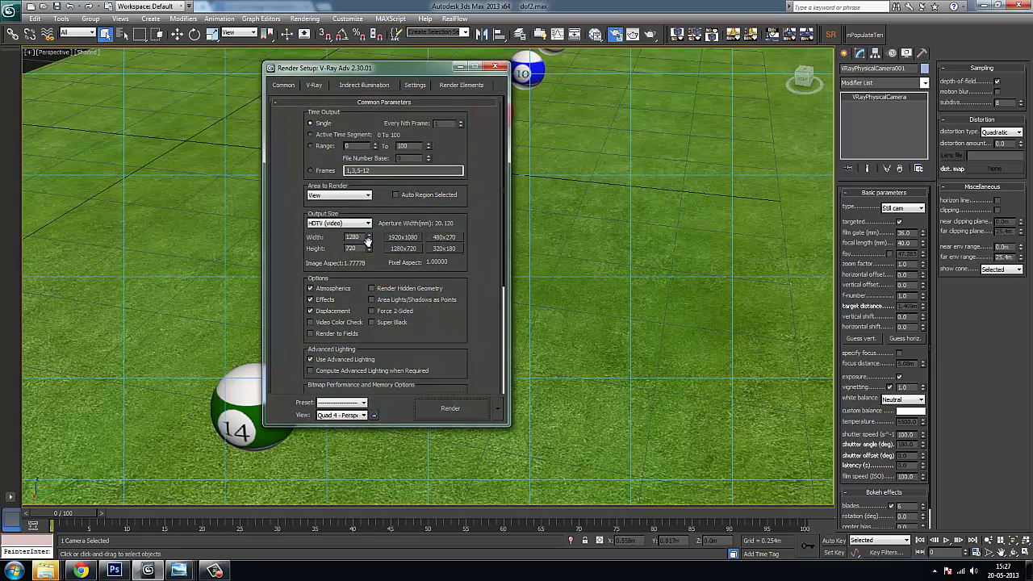
left_click(440, 237)
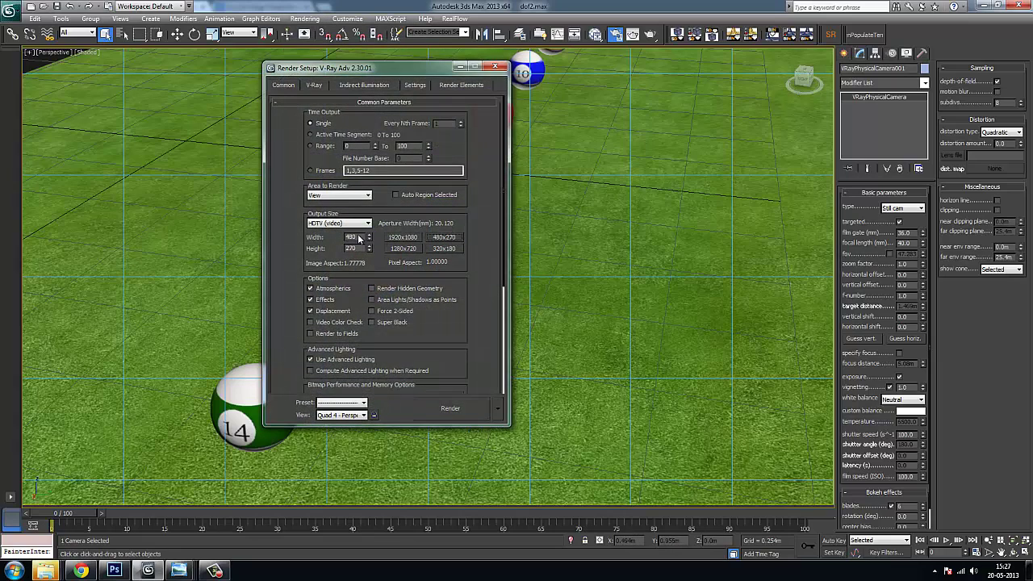
left_click(413, 85)
left_click(278, 85)
left_click_drag(484, 398, 473, 281)
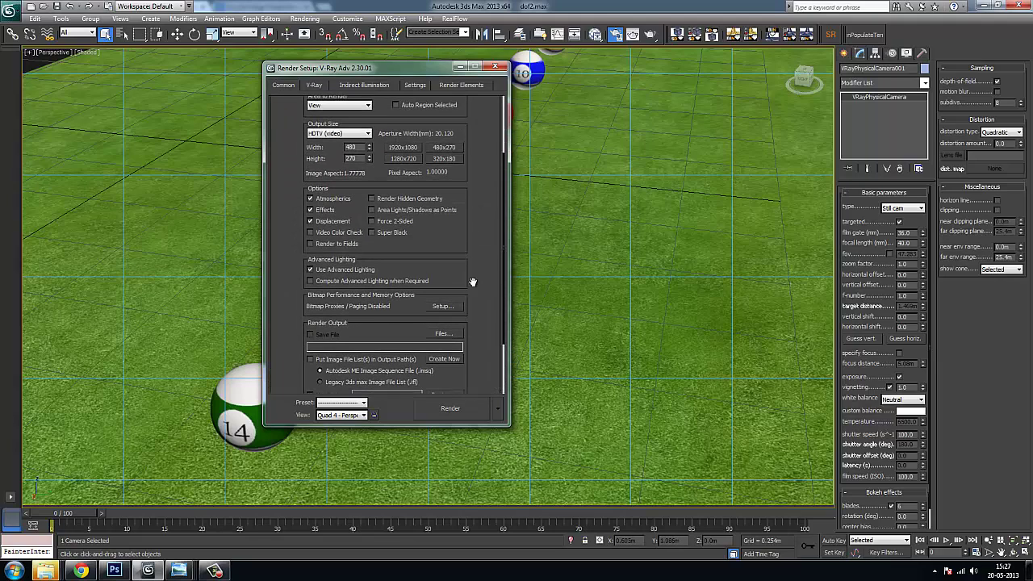
left_click(997, 82)
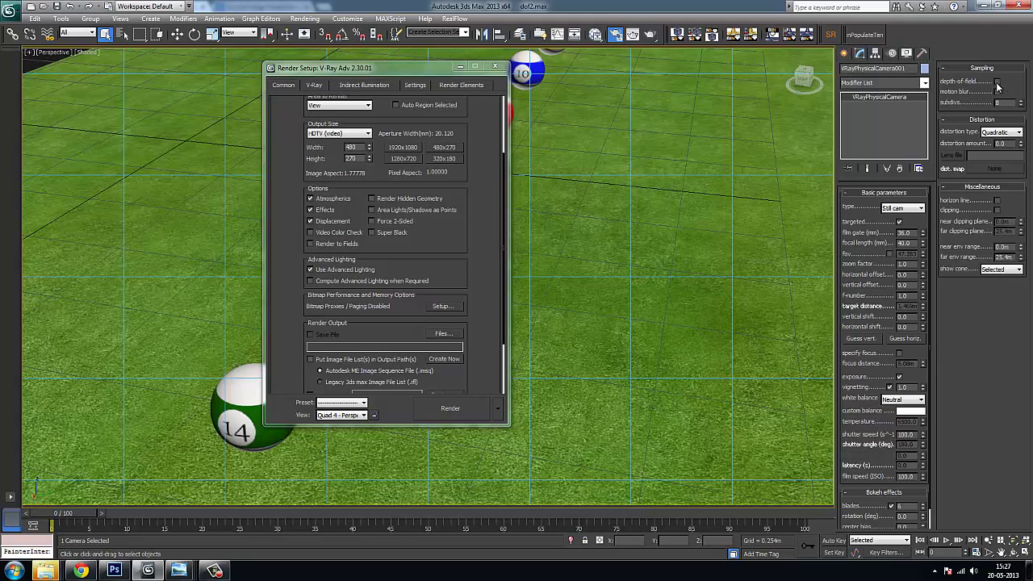
left_click(437, 411)
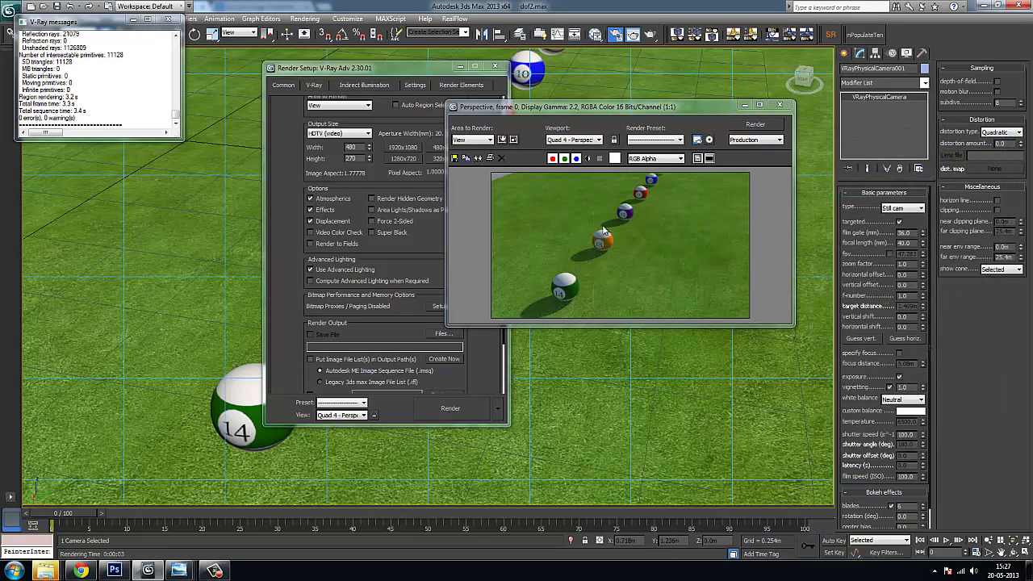
Inspect the render full screen, then render the view again.
left_click(759, 105)
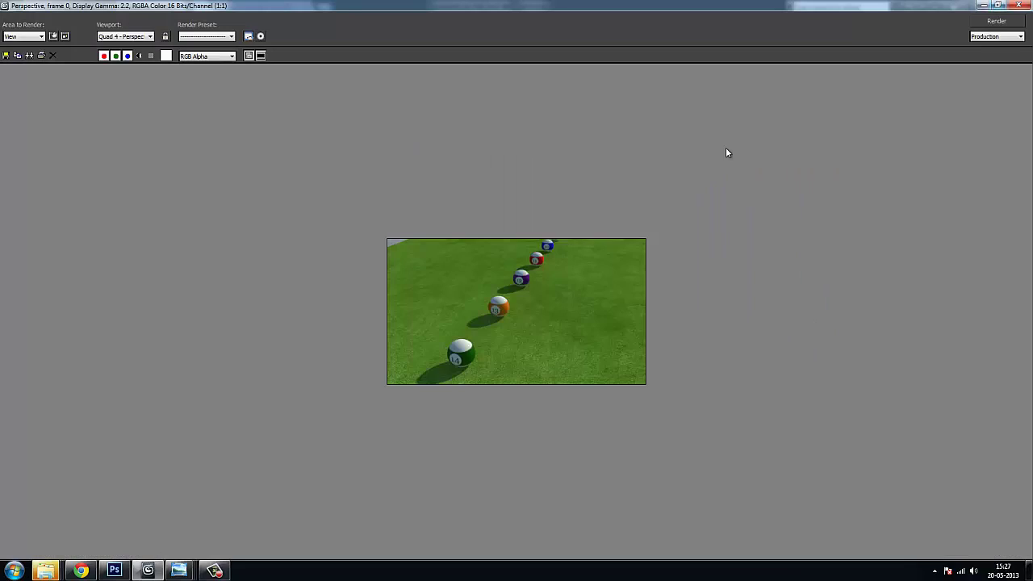
scroll(433, 418, "up", 1)
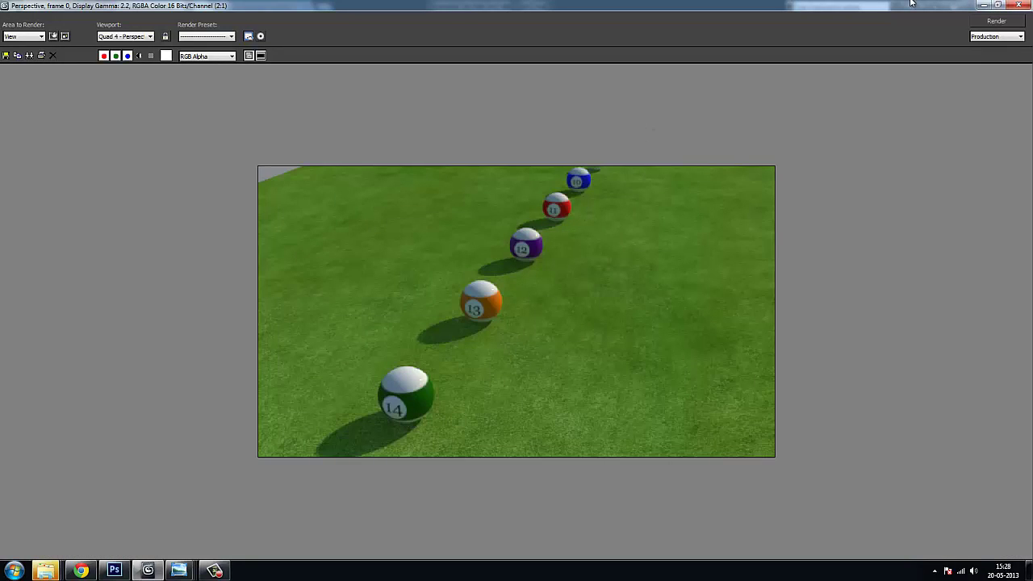
left_click(1018, 5)
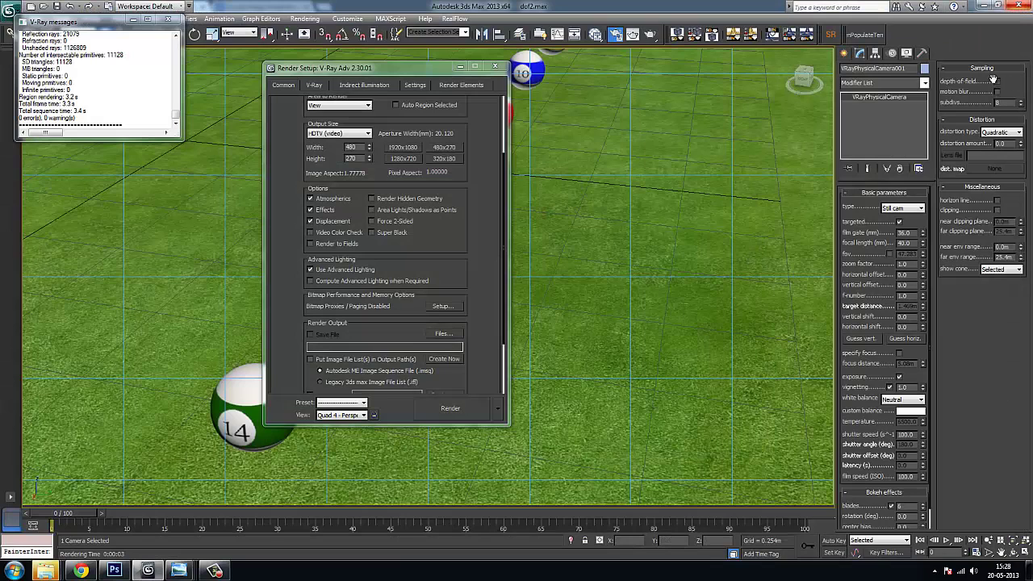
left_click(461, 410)
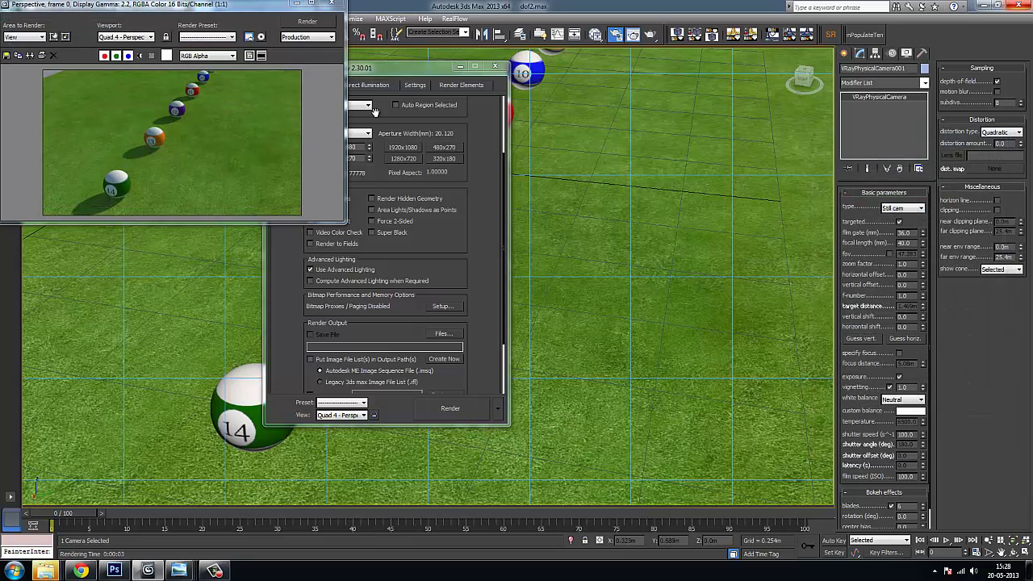
Centre and enlarge the frame window, re-enable depth of field, and close the V-Ray messages.
left_click_drag(200, 7, 486, 105)
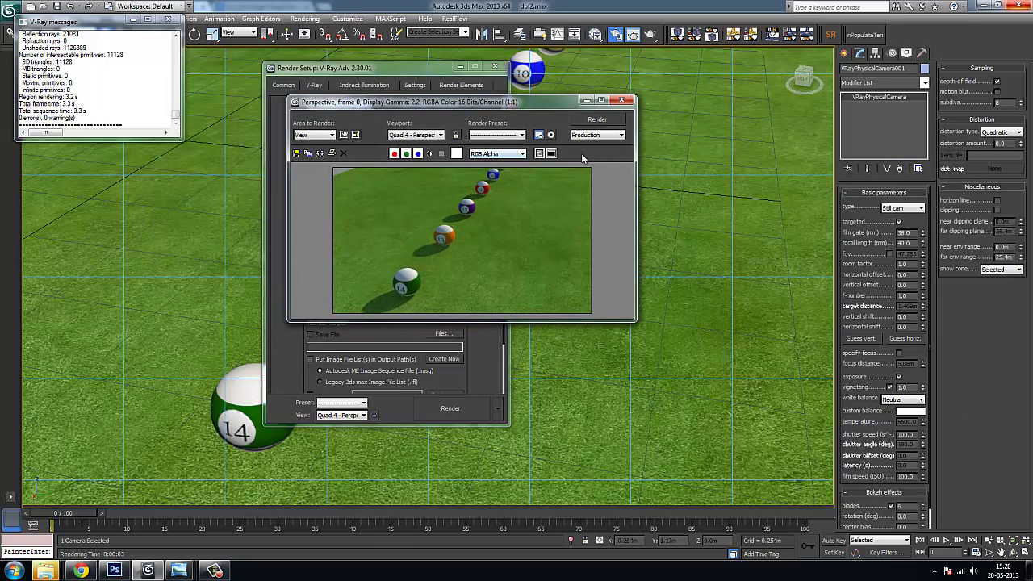
scroll(466, 249, "up", 1)
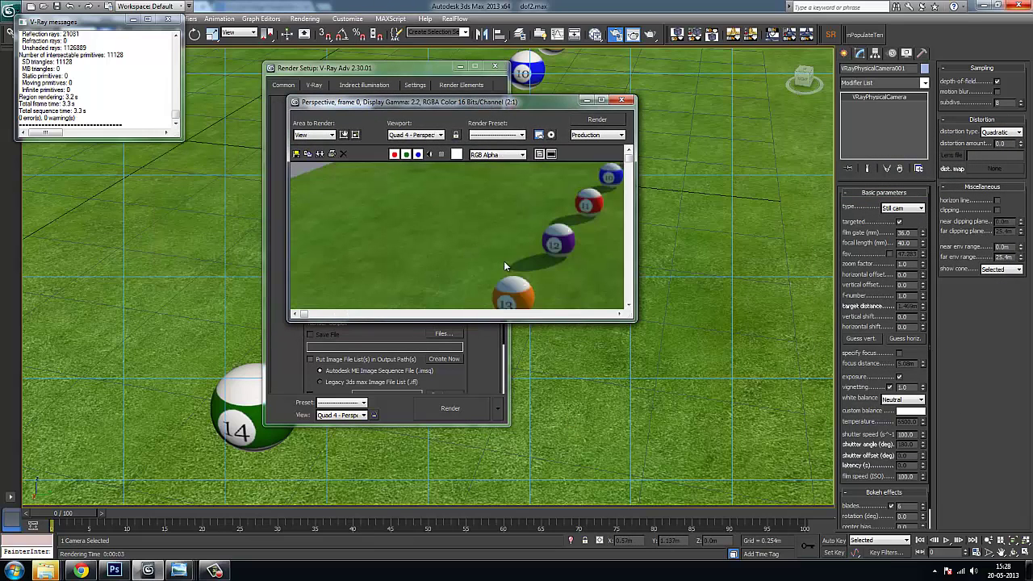
scroll(505, 260, "down", 2)
scroll(458, 264, "up", 1)
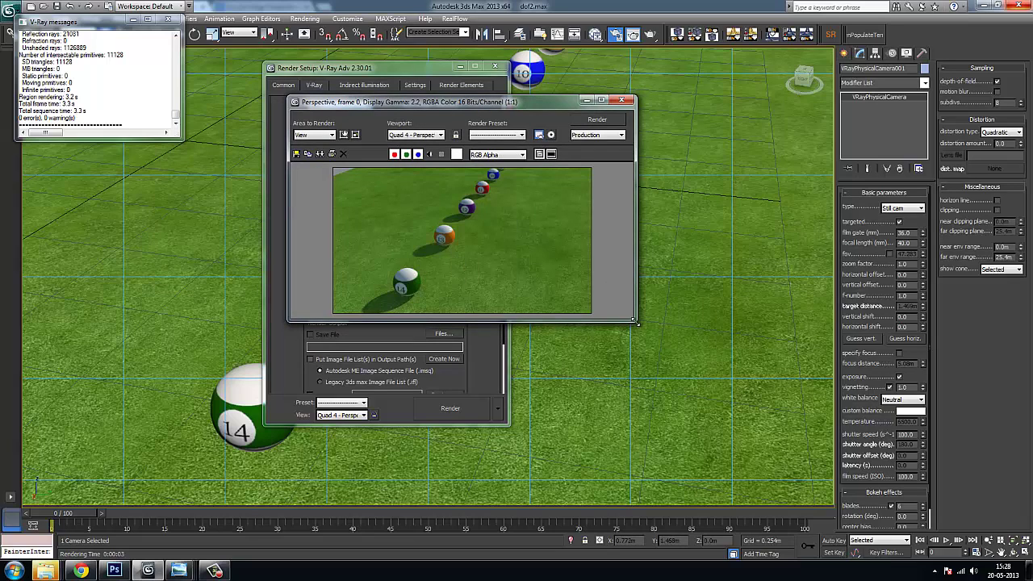
left_click_drag(635, 322, 733, 437)
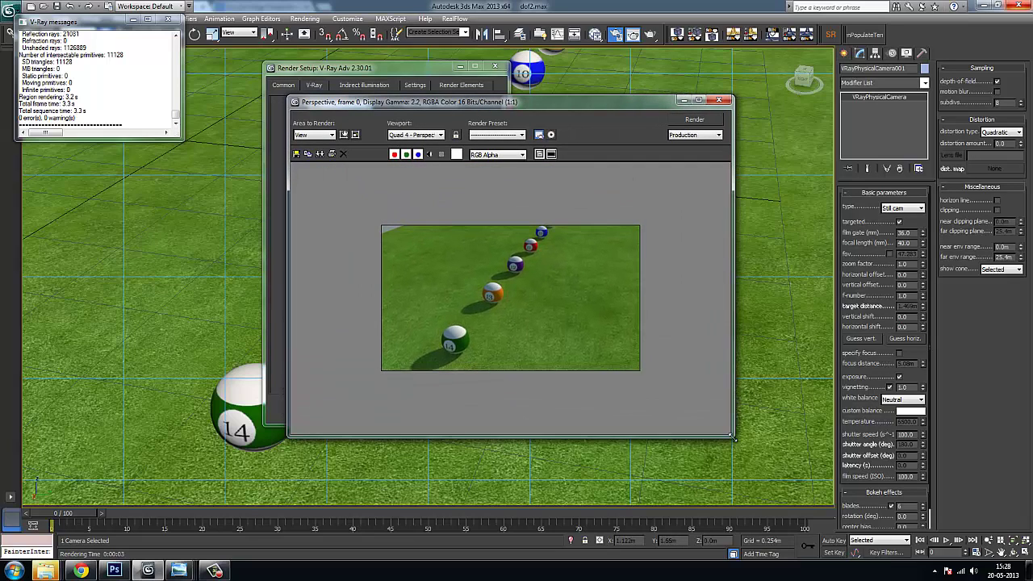
left_click(997, 81)
scroll(497, 339, "up", 1)
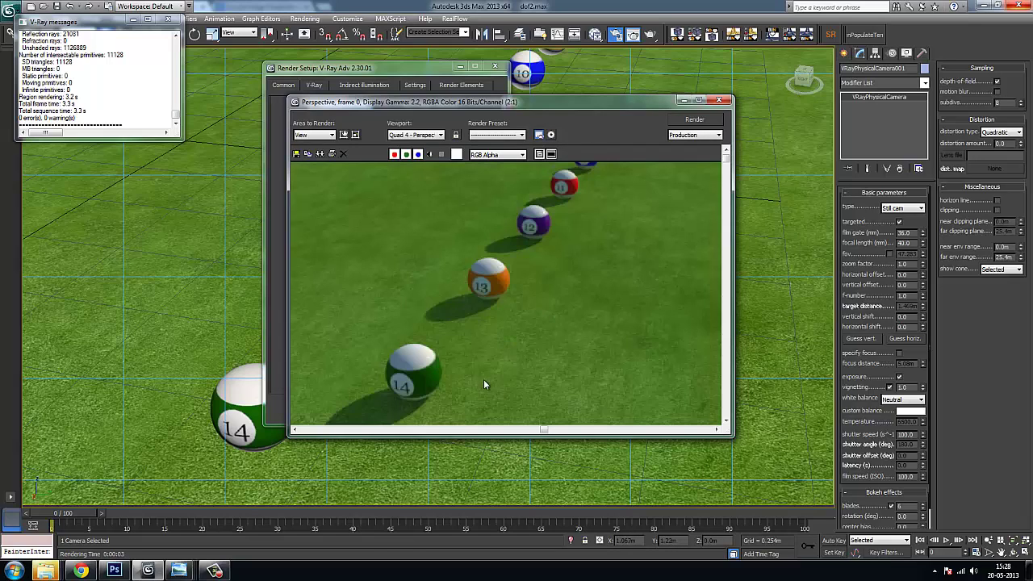
scroll(516, 355, "down", 1)
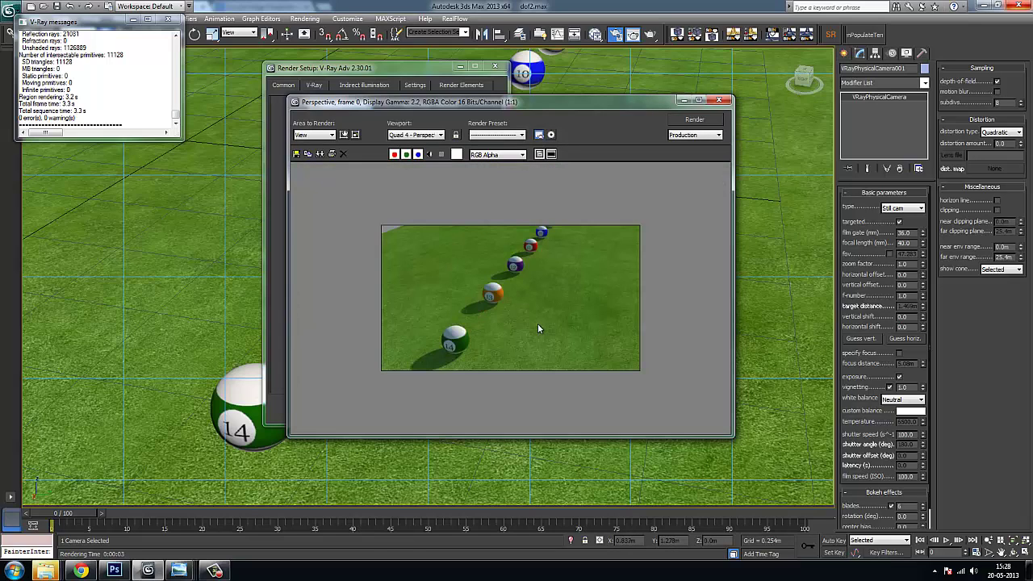
left_click(184, 33)
Move the frame buffer right and bring Render Setup forward, leaving the render view unchanged.
left_click_drag(444, 105, 749, 107)
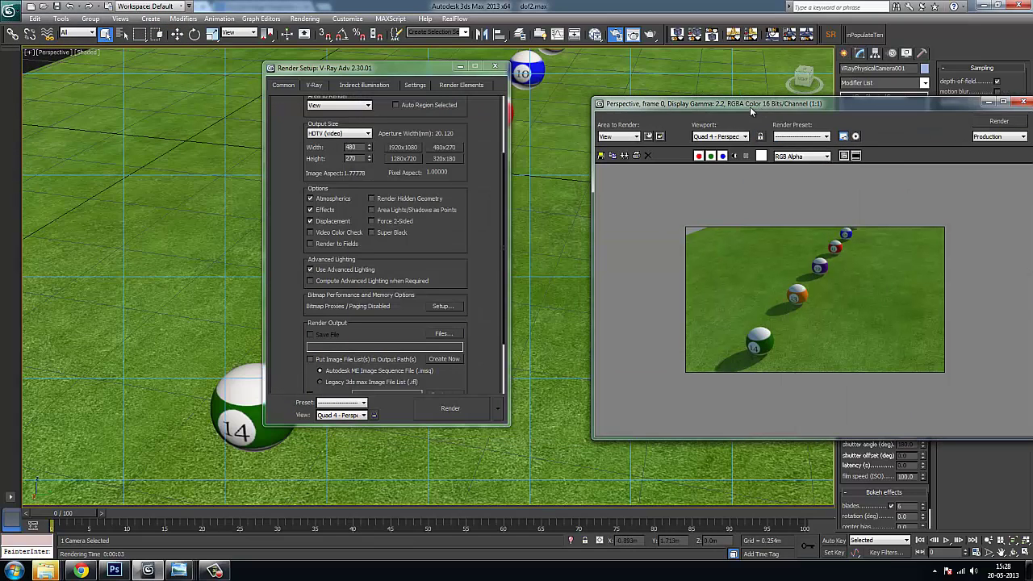
left_click(475, 218)
scroll(475, 218, "down", 3)
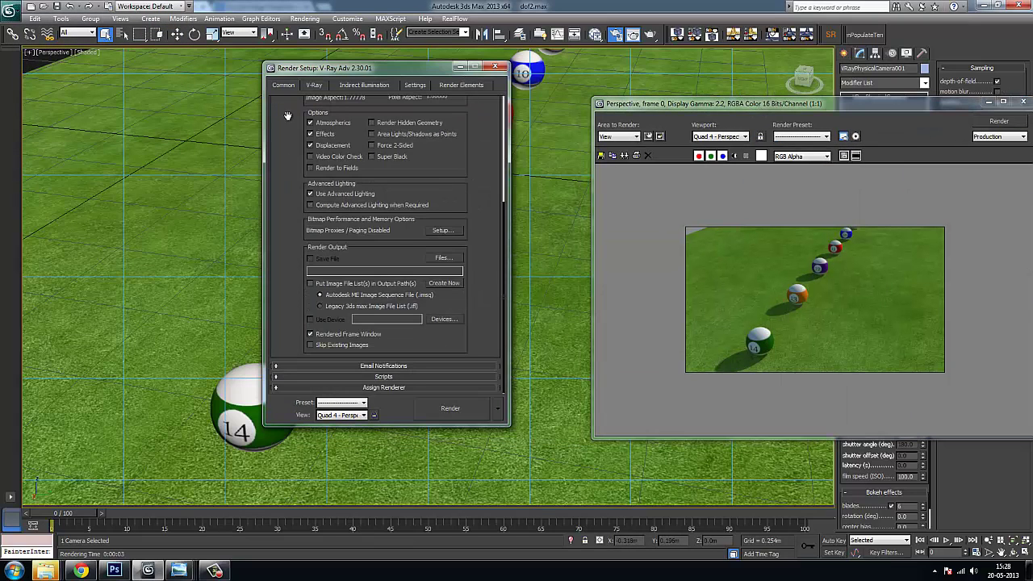
left_click(342, 415)
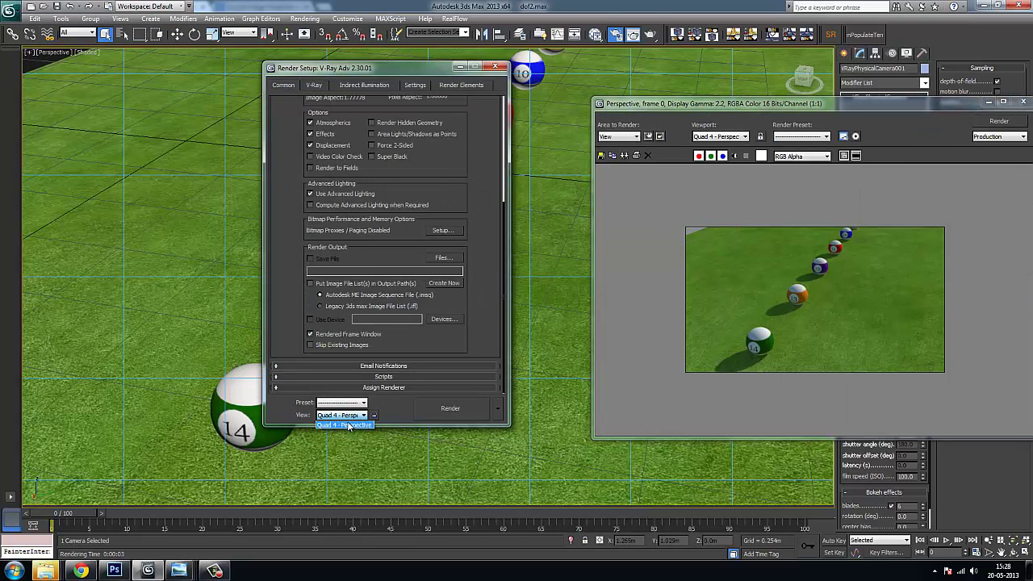
left_click(342, 425)
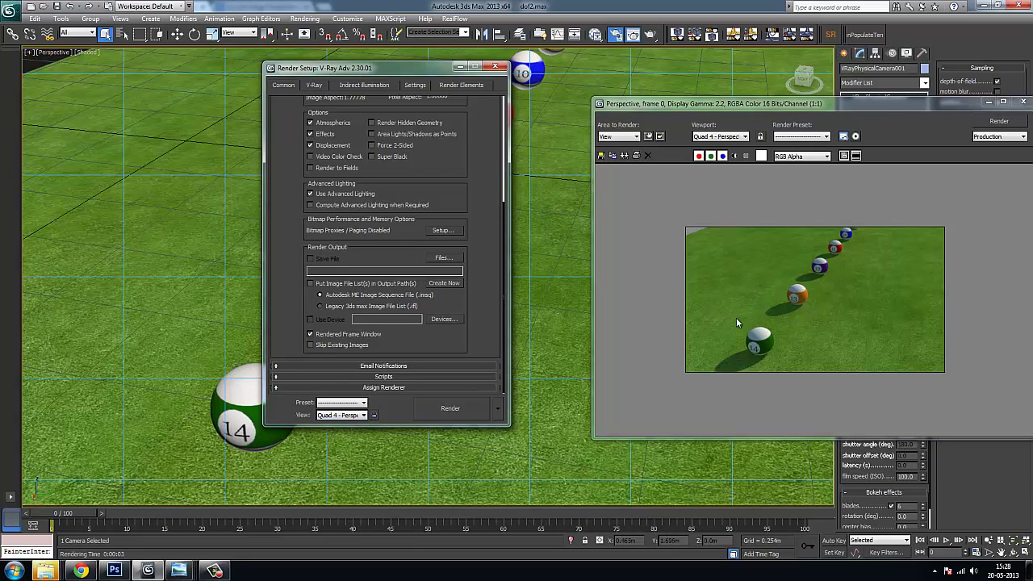
Switch the viewport to VRayPhysicalCamera001 and render that camera view.
left_click(63, 53)
mouse_move(88, 64)
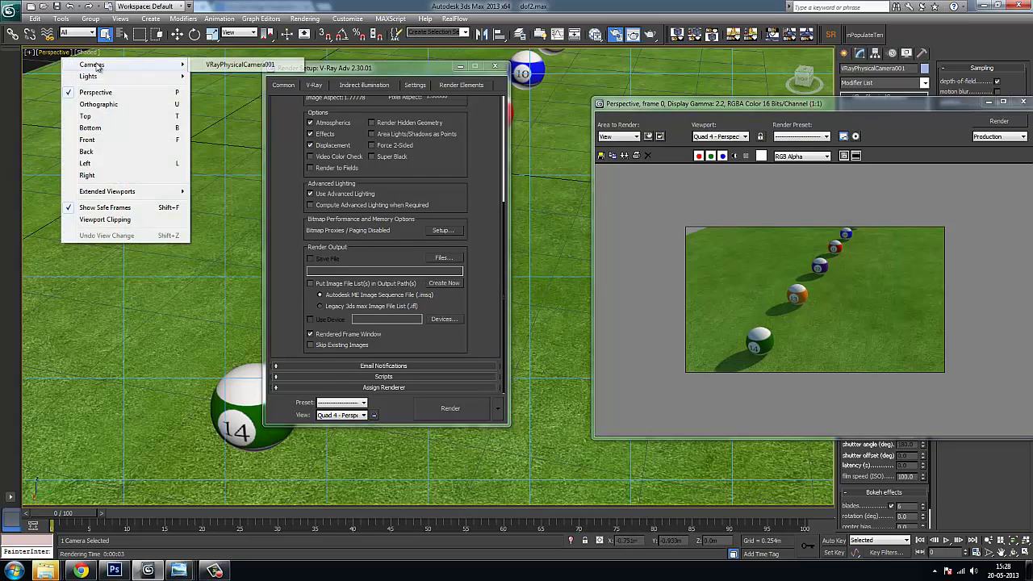
left_click(242, 66)
left_click_drag(729, 105, 228, 94)
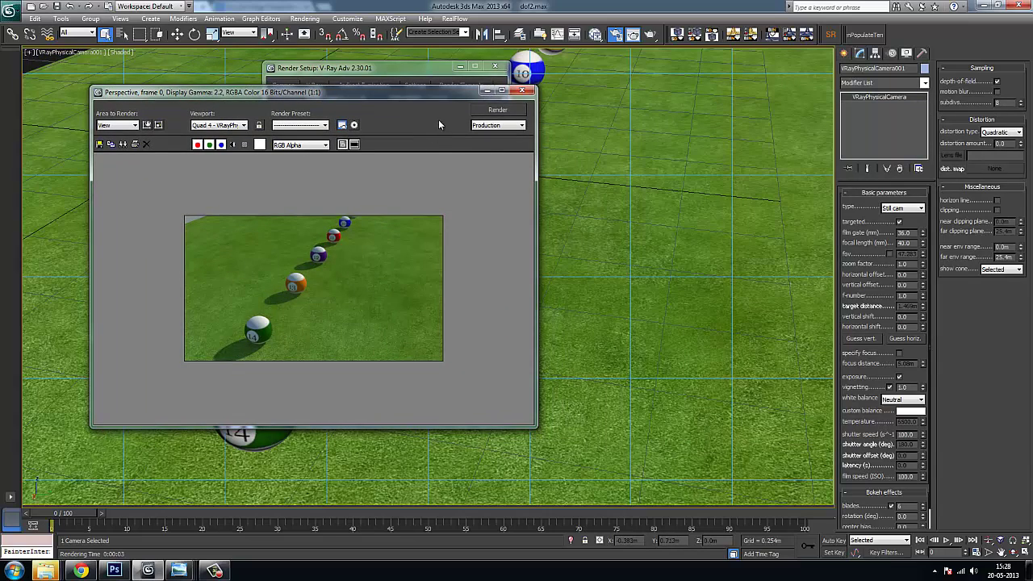
left_click(497, 109)
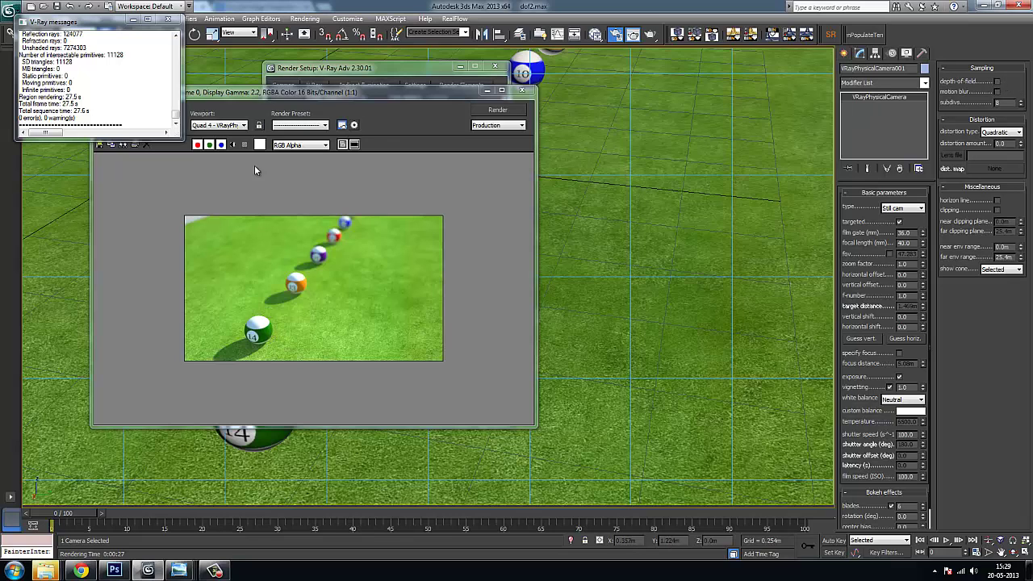
Clone the finished render and place the clone to the right of the original.
left_click_drag(281, 91, 393, 91)
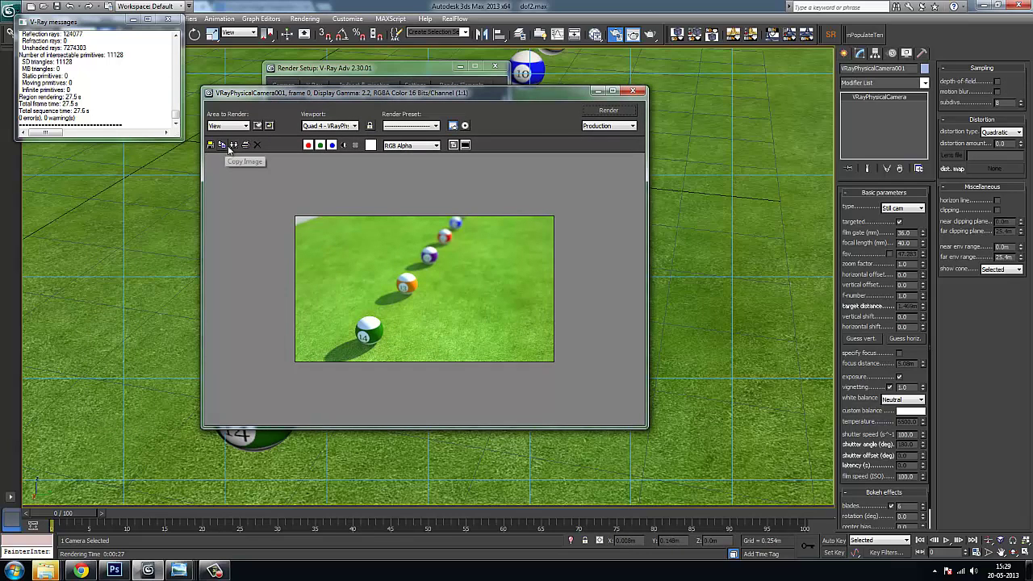
left_click(223, 144)
mouse_move(362, 156)
left_mouse_down()
mouse_move(708, 124)
mouse_move(710, 107)
left_mouse_up()
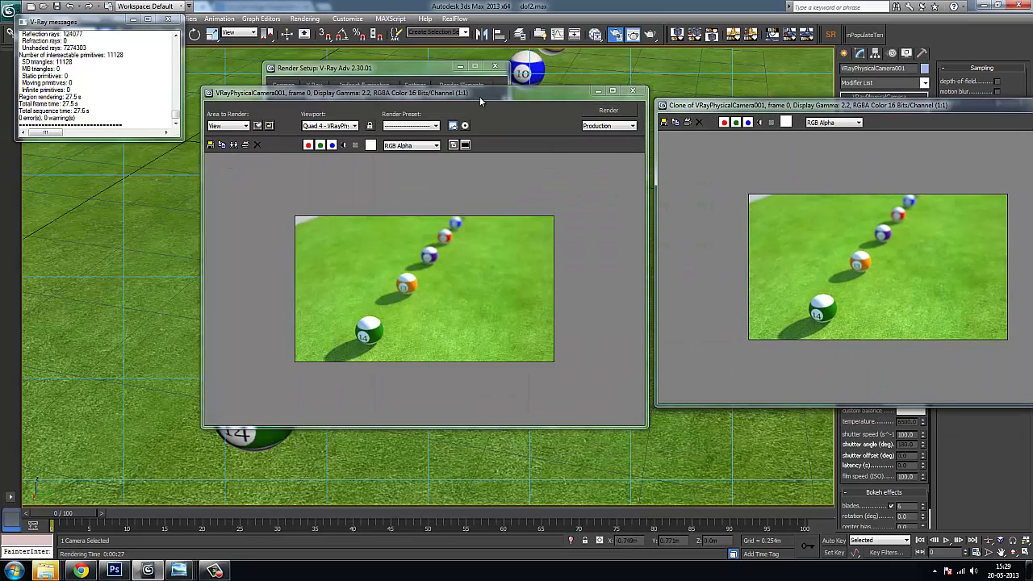
left_click_drag(538, 89, 475, 83)
Render the camera view again, then close the original render window.
left_click(556, 104)
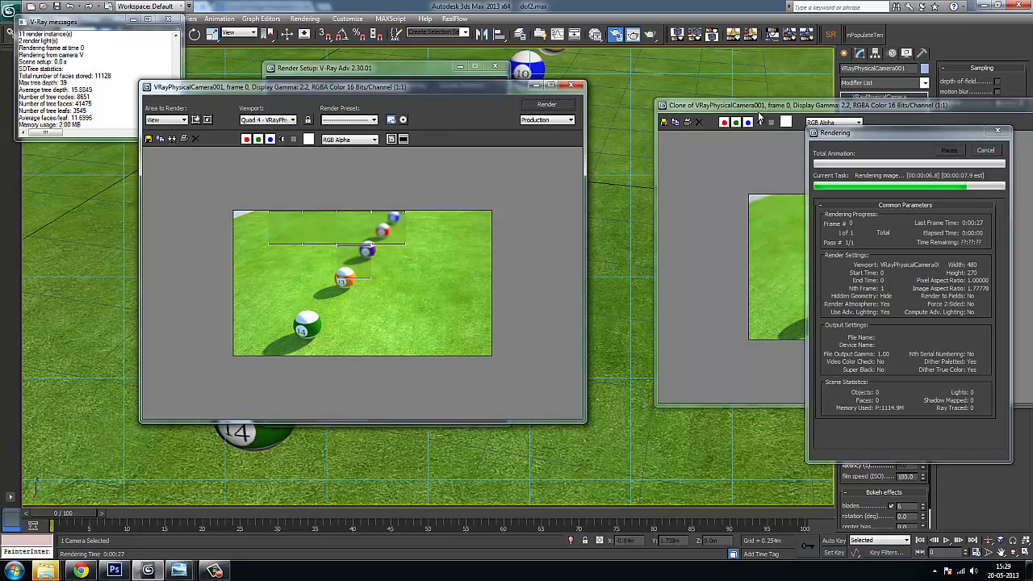
left_click_drag(448, 87, 268, 74)
mouse_move(815, 107)
left_mouse_down()
mouse_move(500, 130)
mouse_move(605, 74)
mouse_move(588, 98)
left_mouse_up()
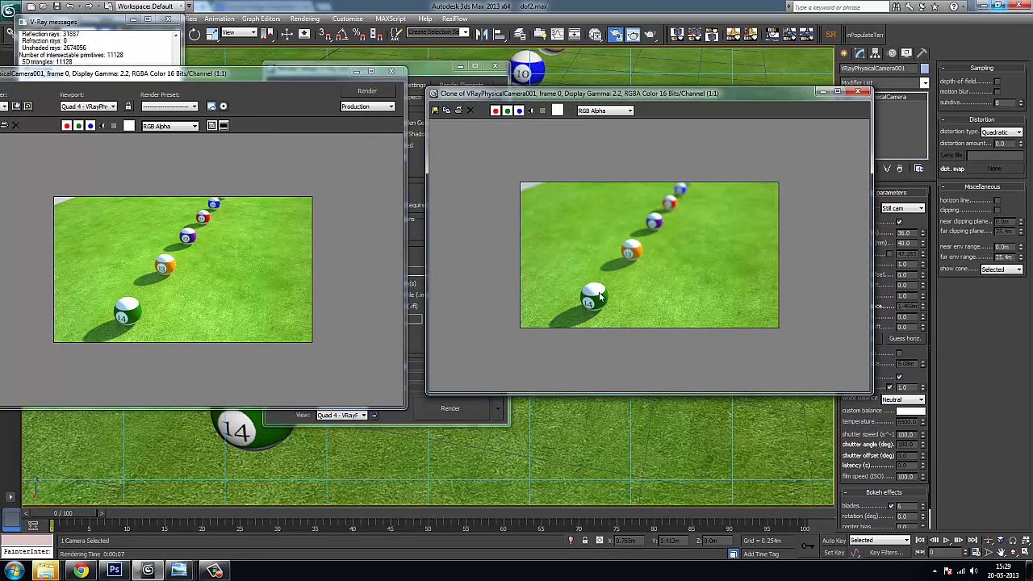
left_click(392, 72)
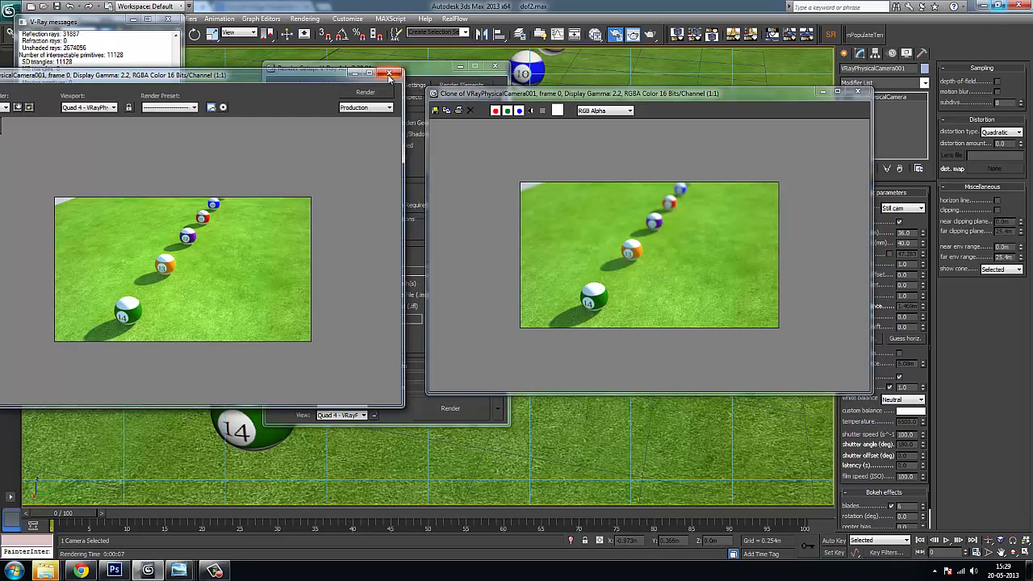
mouse_move(606, 94)
left_mouse_down()
mouse_move(339, 107)
mouse_move(367, 99)
left_mouse_up()
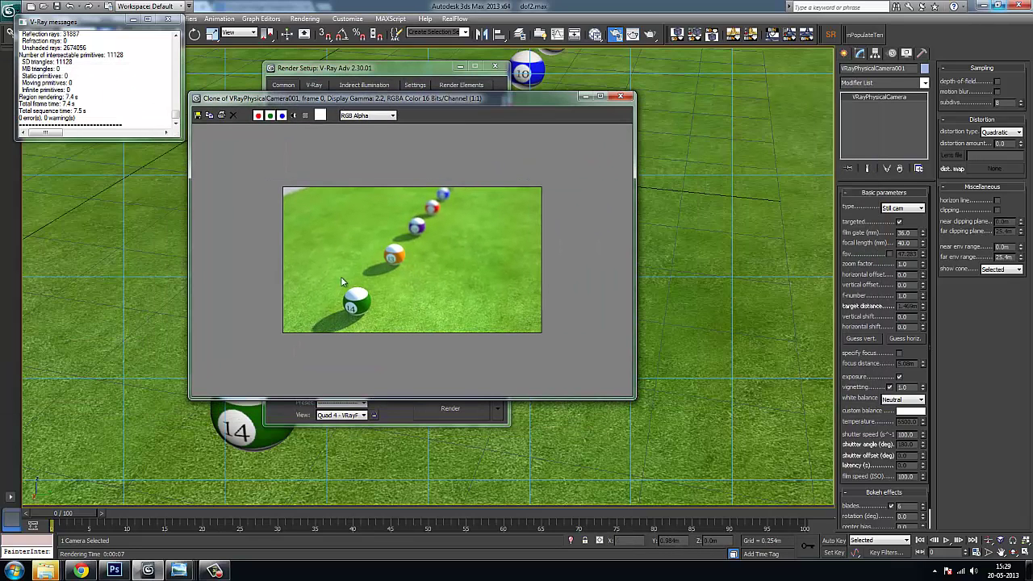
Enable camera depth of field, then bring up the 'understanding exposure control' folder in Explorer.
left_click(997, 82)
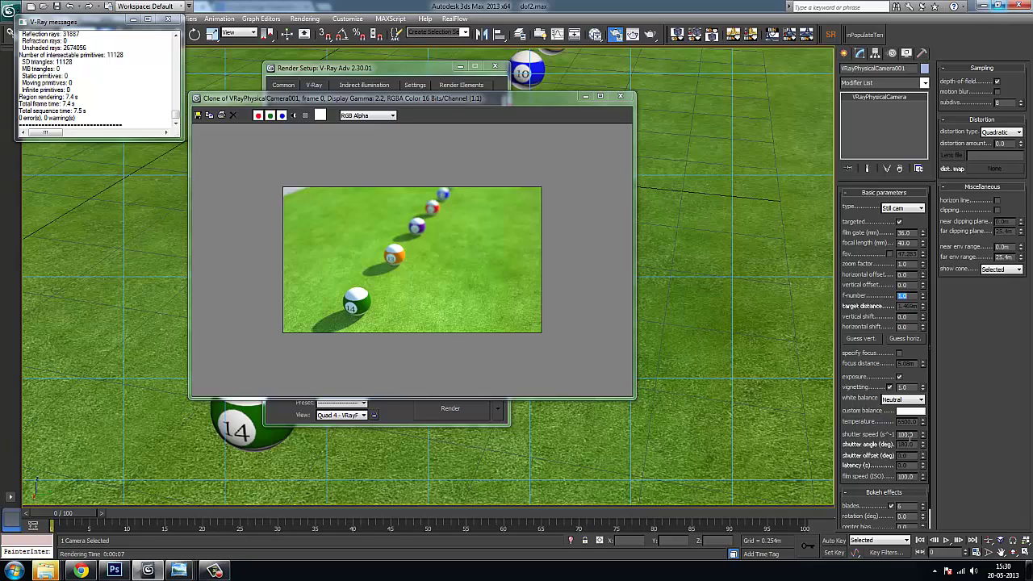
double_click(907, 434)
left_click(80, 571)
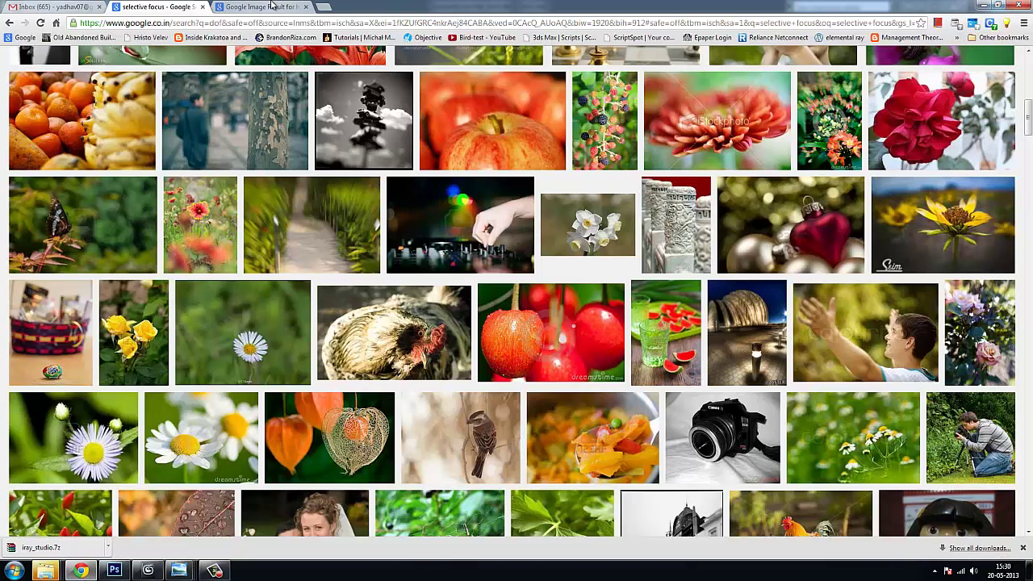
mouse_move(48, 573)
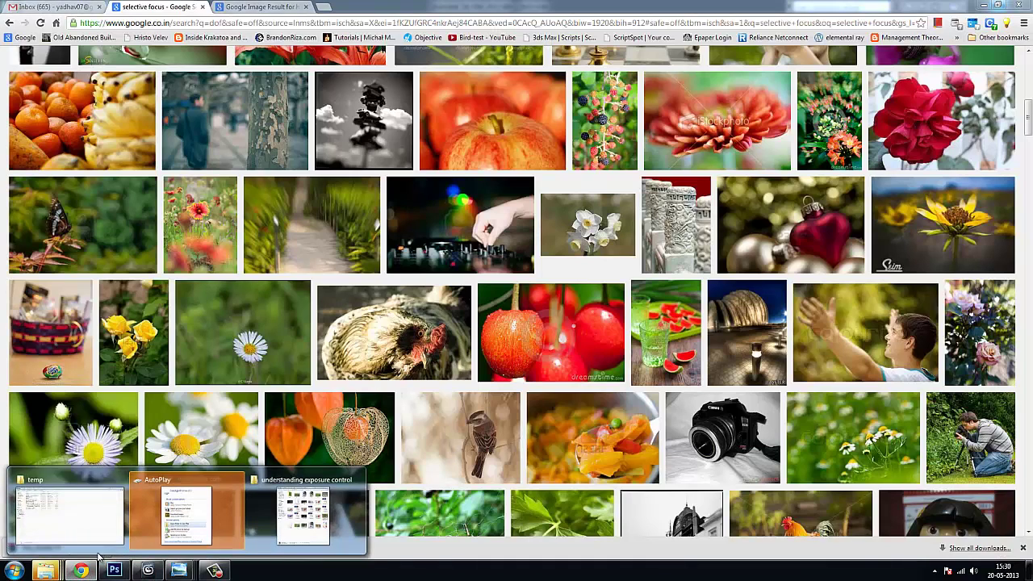
left_click(310, 507)
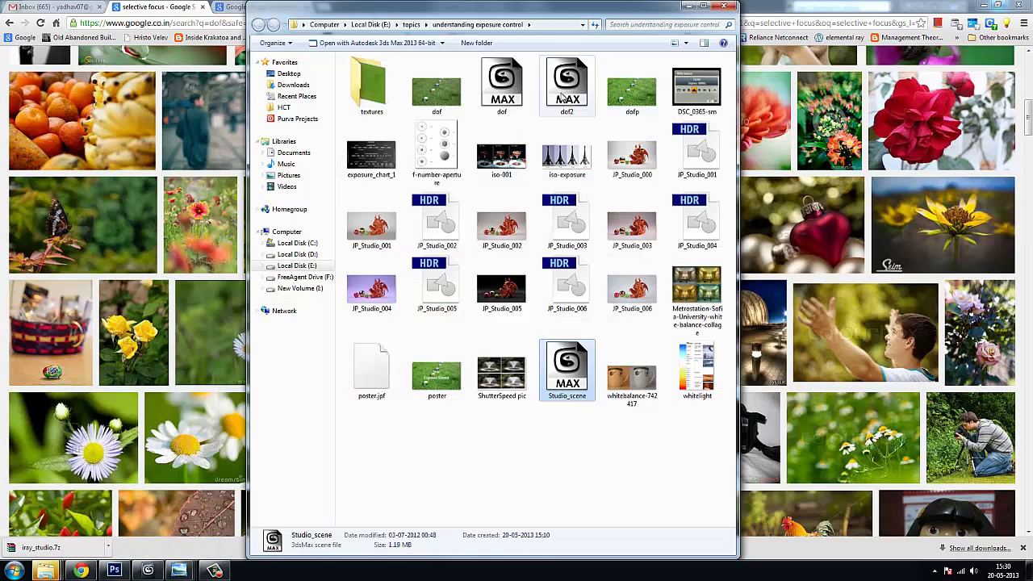
View the f-number-aperture diagram, then minimize Explorer and Chrome to return to 3ds Max.
double_click(436, 154)
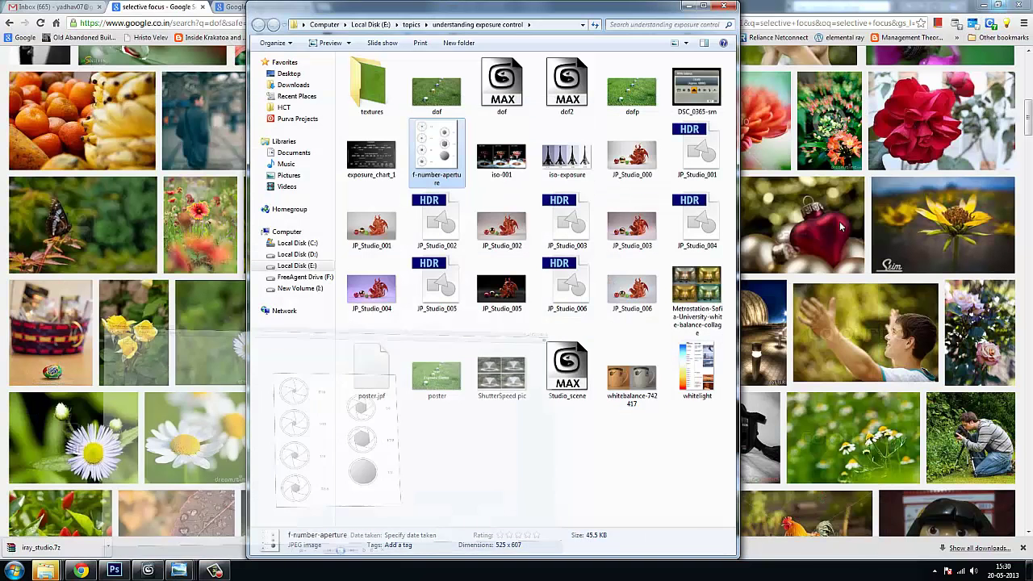
left_click(983, 6)
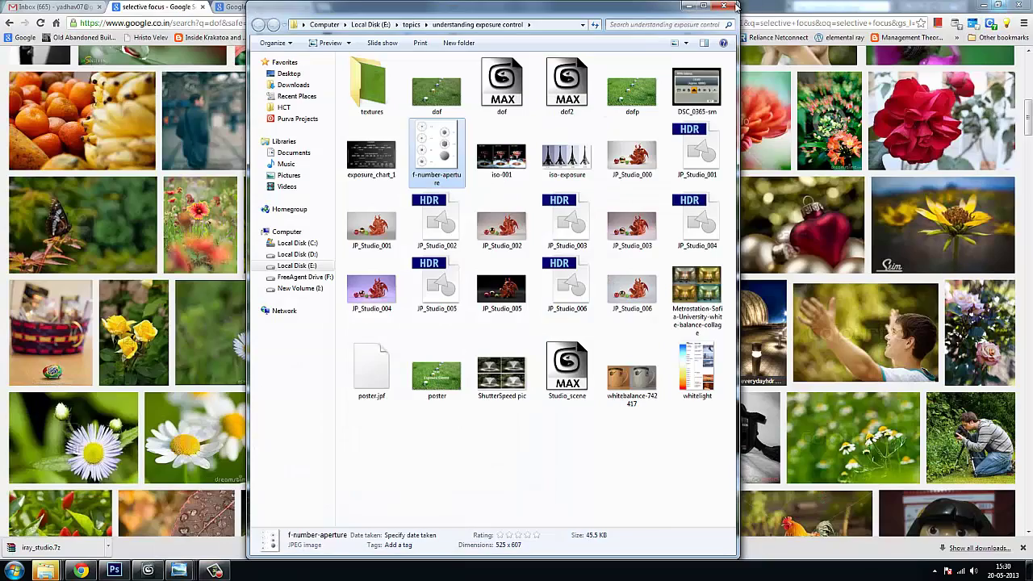
left_click(687, 5)
left_click(983, 7)
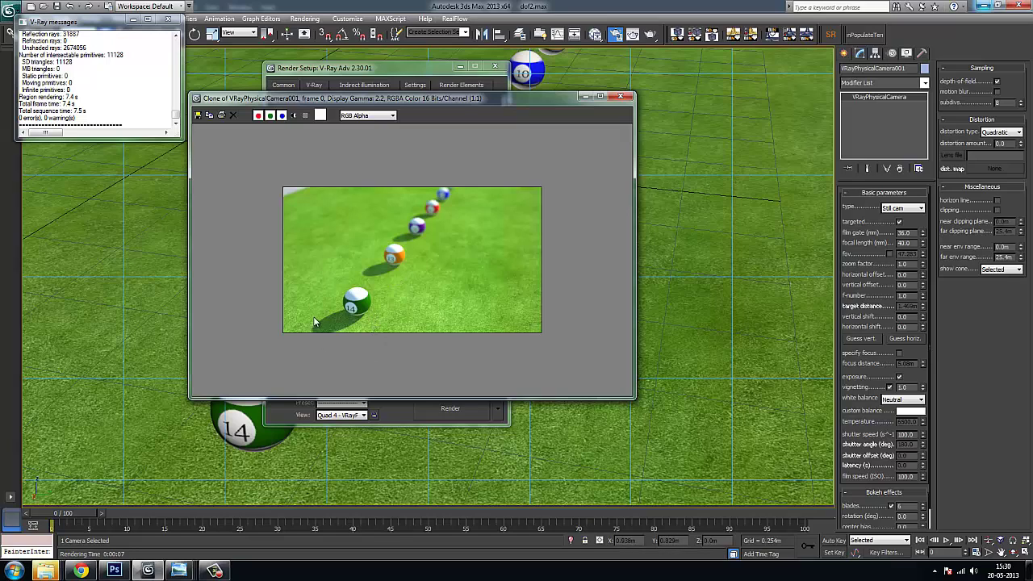
Close Render Setup and position the cloned render below the original for comparison.
left_click(904, 296)
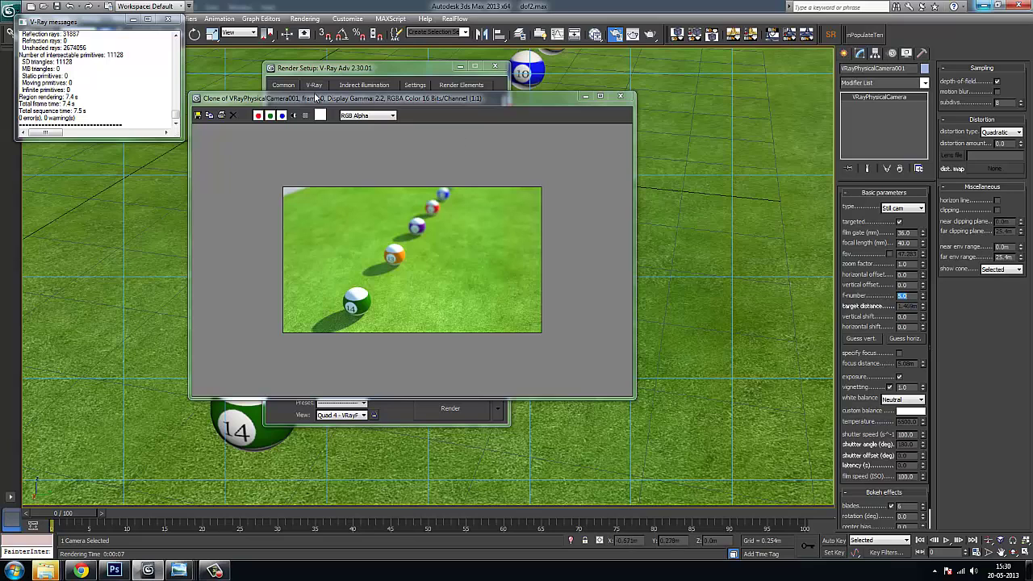
left_click_drag(274, 98, 722, 102)
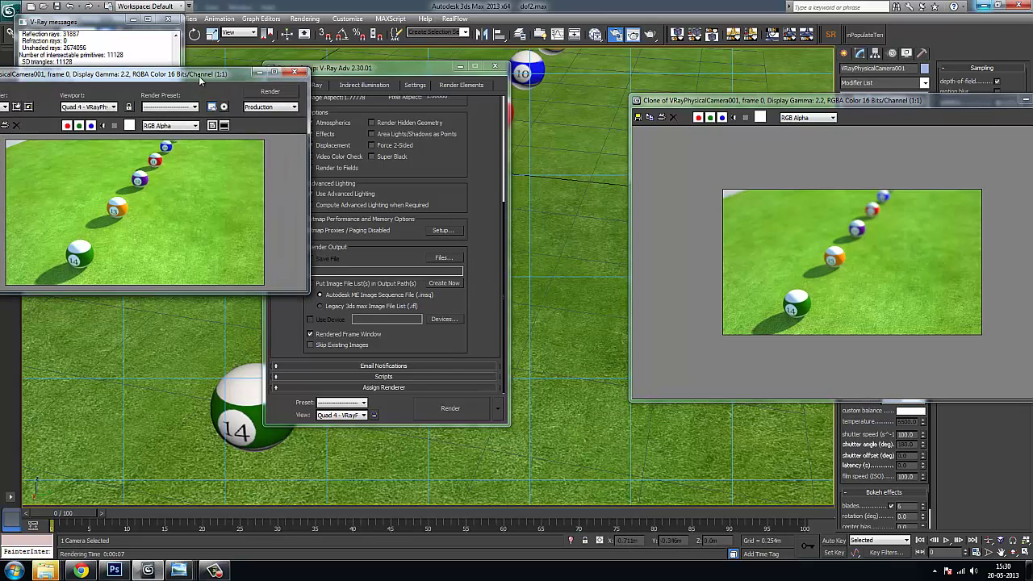
left_click_drag(199, 74, 352, 130)
mouse_move(741, 105)
left_mouse_down()
mouse_move(647, 105)
mouse_move(625, 91)
mouse_move(611, 125)
mouse_move(567, 18)
left_mouse_up()
left_click(495, 66)
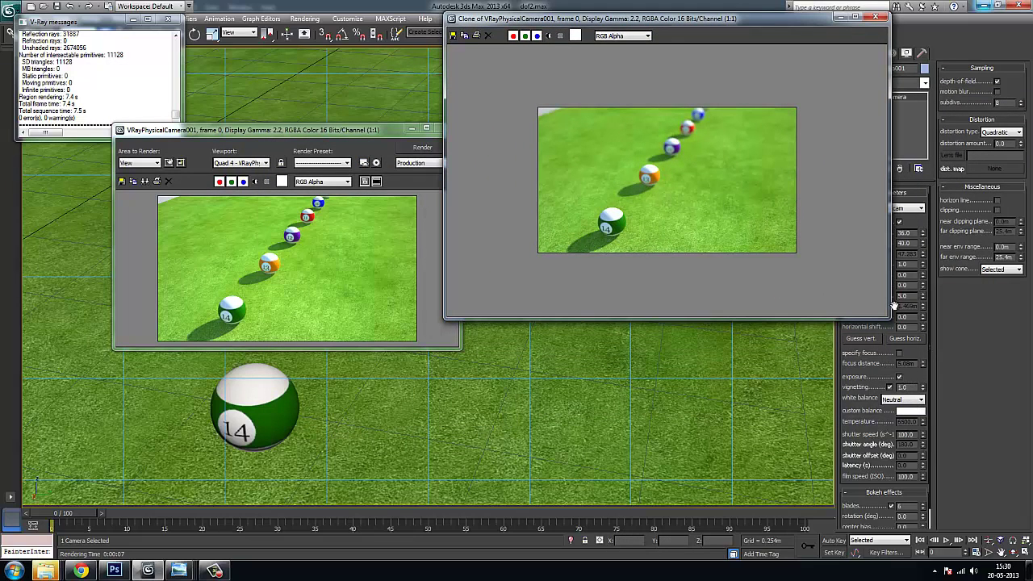
left_click_drag(803, 19, 780, 56)
left_click_drag(693, 55, 608, 379)
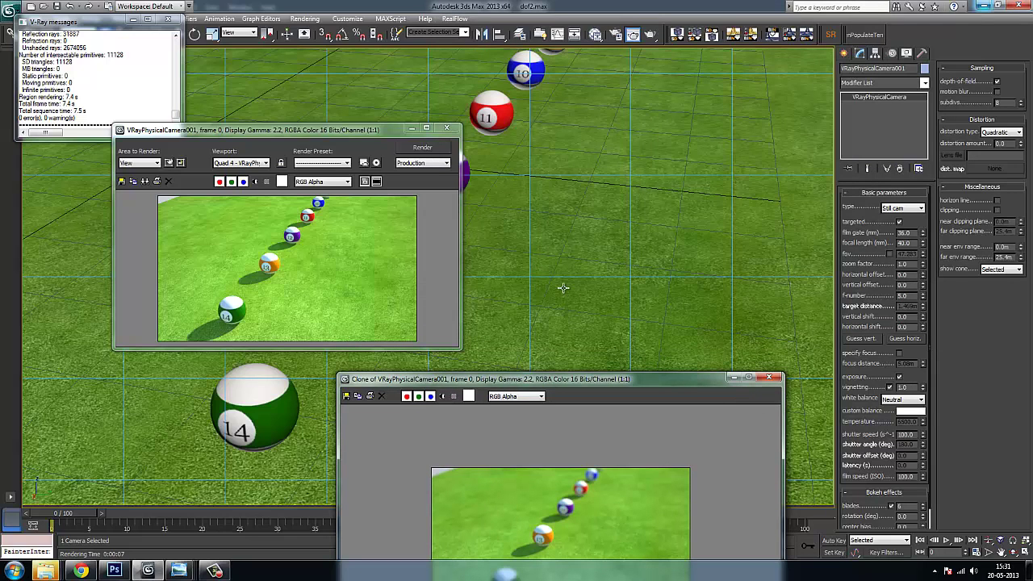
left_click_drag(360, 138, 347, 141)
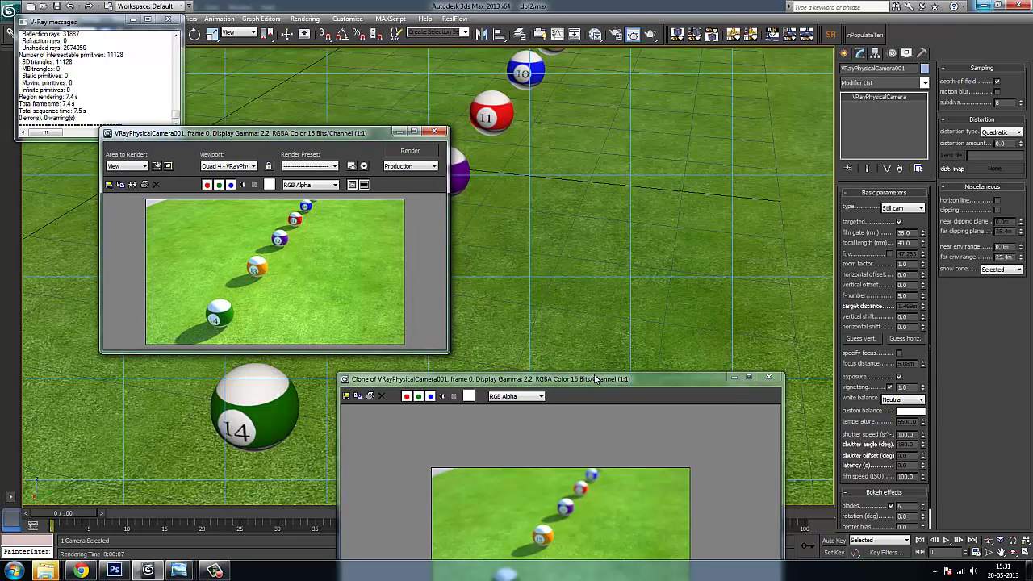
mouse_move(572, 380)
left_mouse_down()
mouse_move(689, 153)
mouse_move(689, 42)
mouse_move(555, 322)
left_mouse_up()
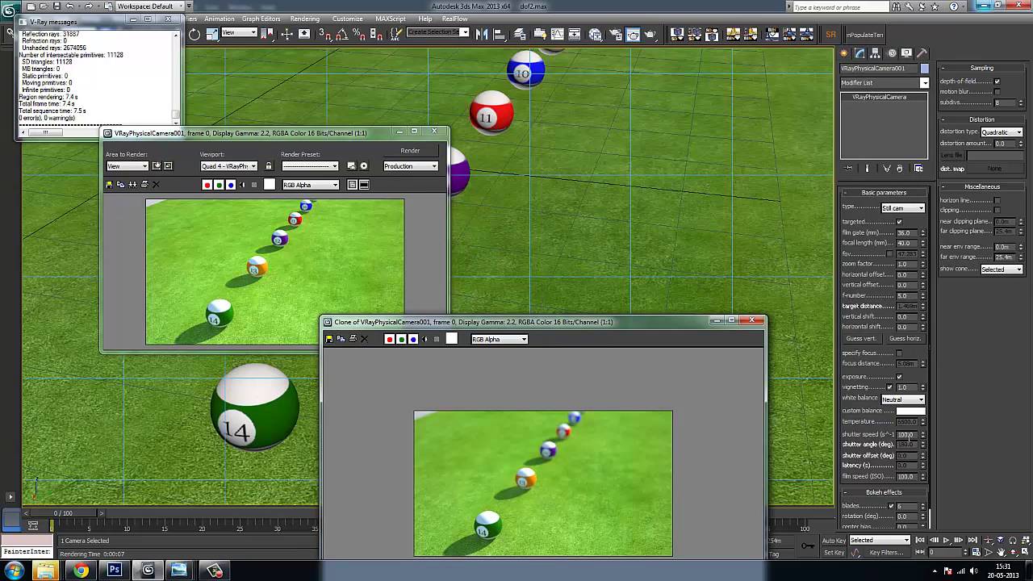
Set the camera shutter speed to 25, render, and move the clone to the upper right.
left_click(907, 434)
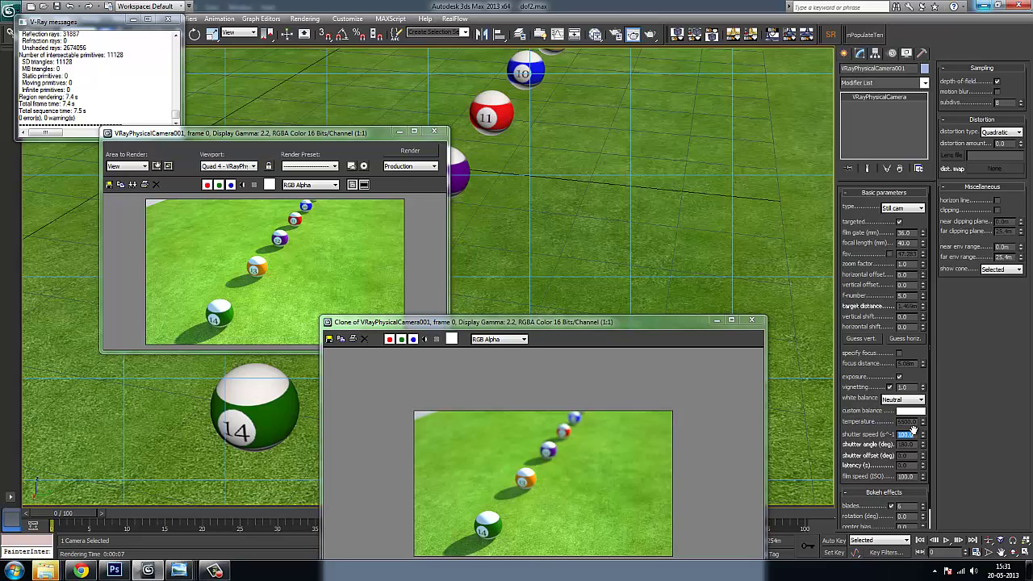
type("25")
key("Return")
left_click(410, 151)
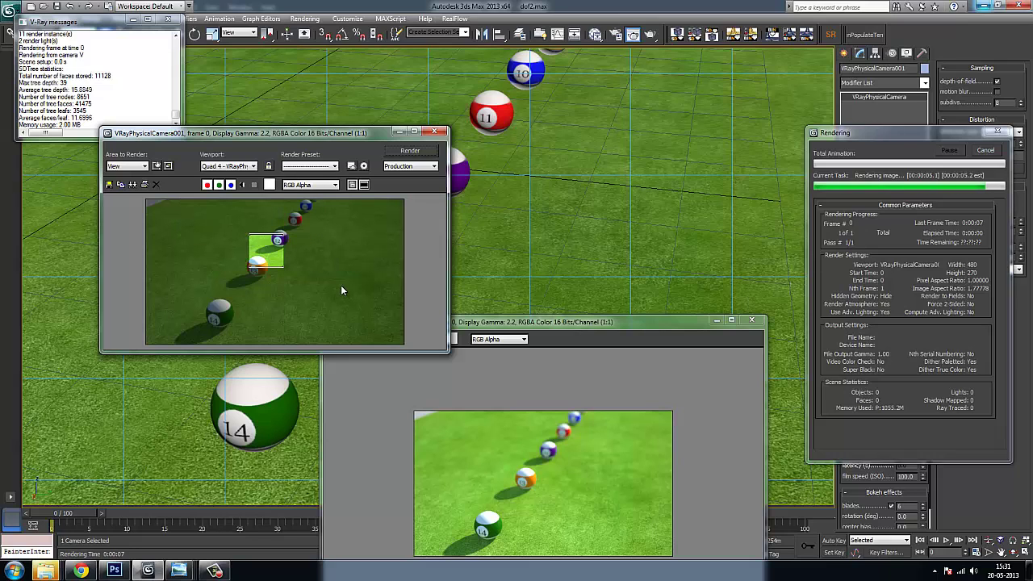
mouse_move(567, 323)
left_mouse_down()
mouse_move(634, 171)
mouse_move(645, 91)
left_mouse_up()
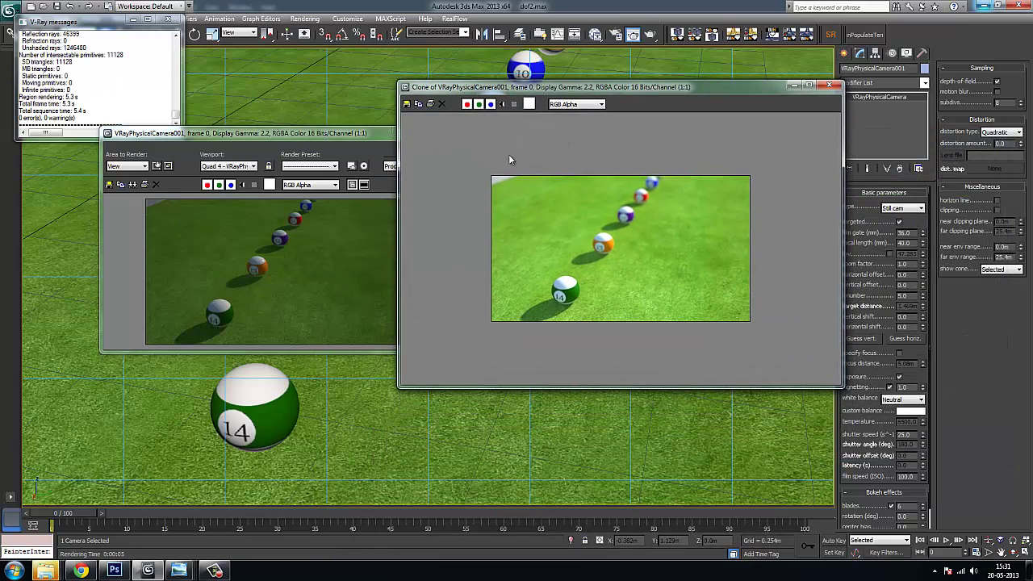
left_click(312, 135)
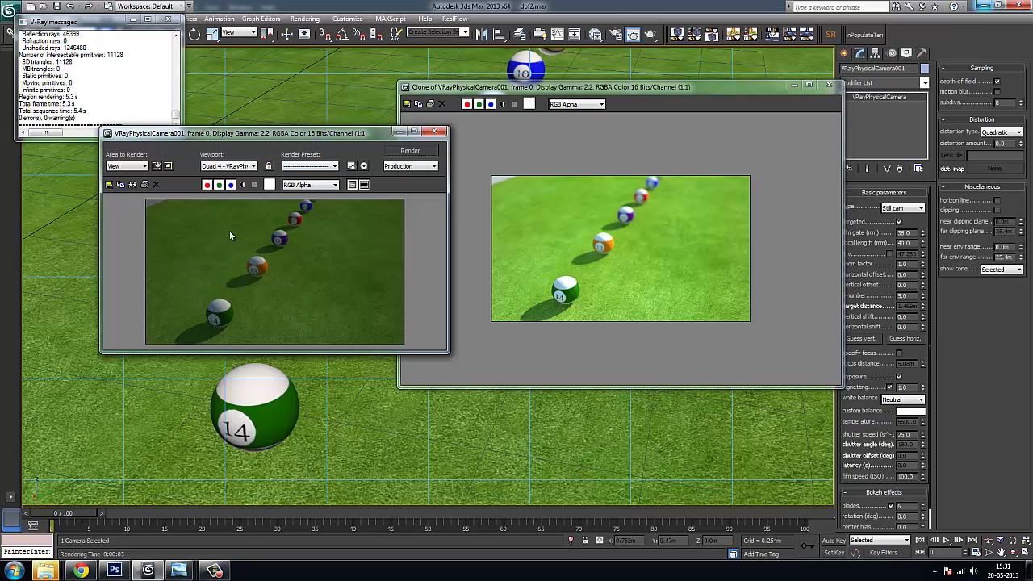
Set f-number to 1 and shutter speed to 100, then render the camera view.
double_click(901, 295)
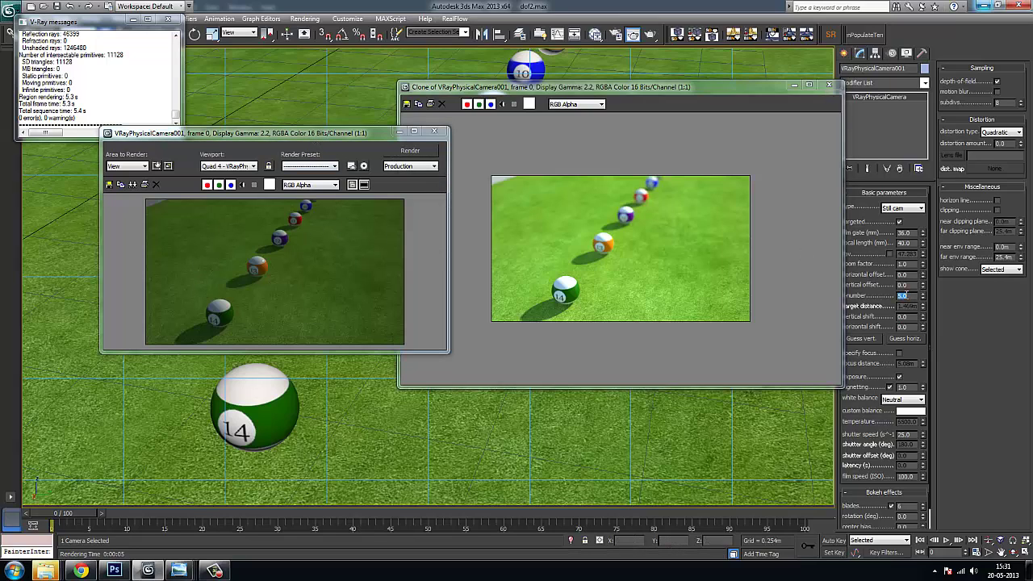
type("1")
double_click(915, 435)
type("100")
key("Return")
left_click(433, 150)
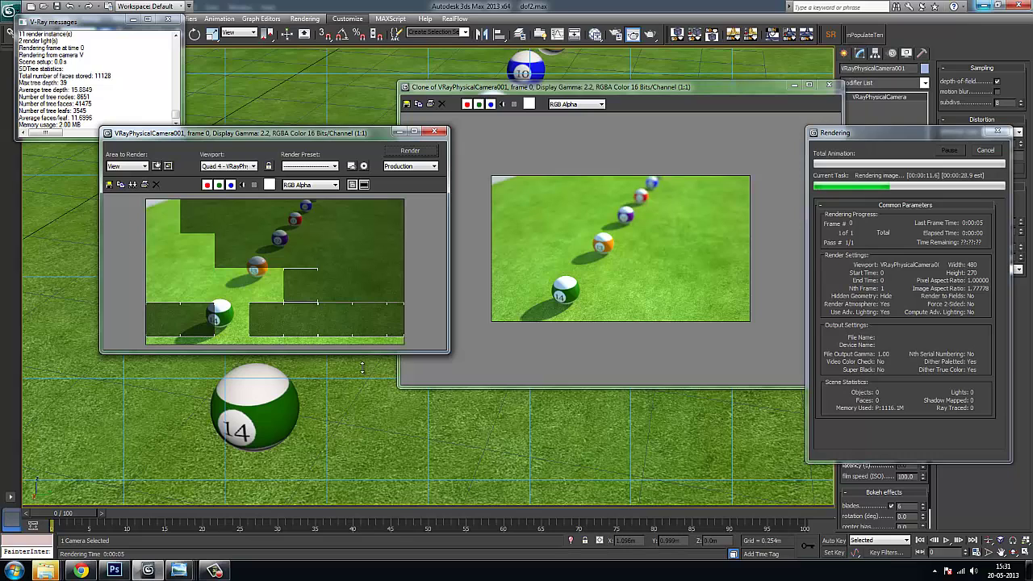
left_click_drag(111, 18, 145, 14)
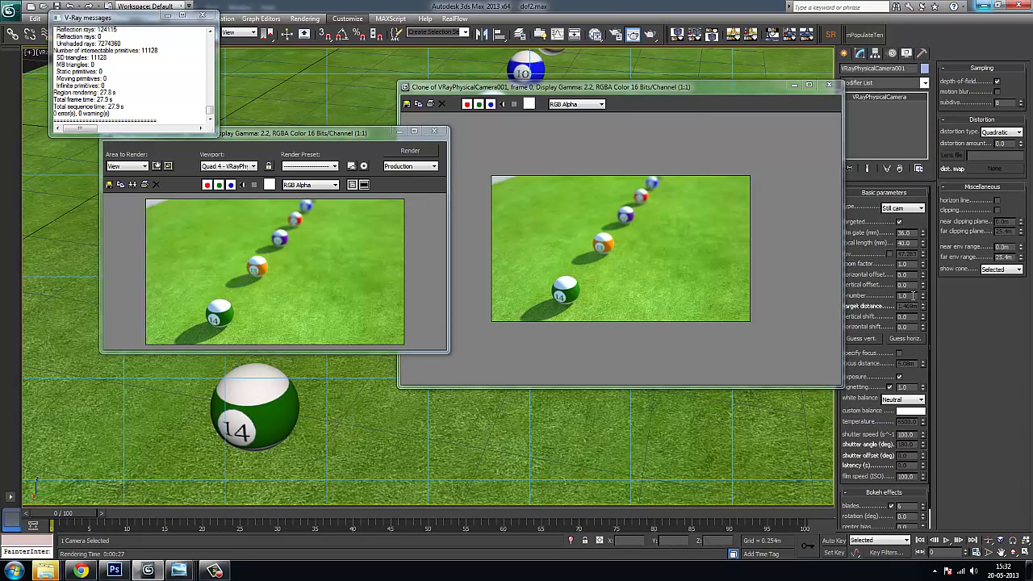
Stop a fresh render, set shutter speed to 300, and render again.
double_click(904, 296)
left_click(429, 151)
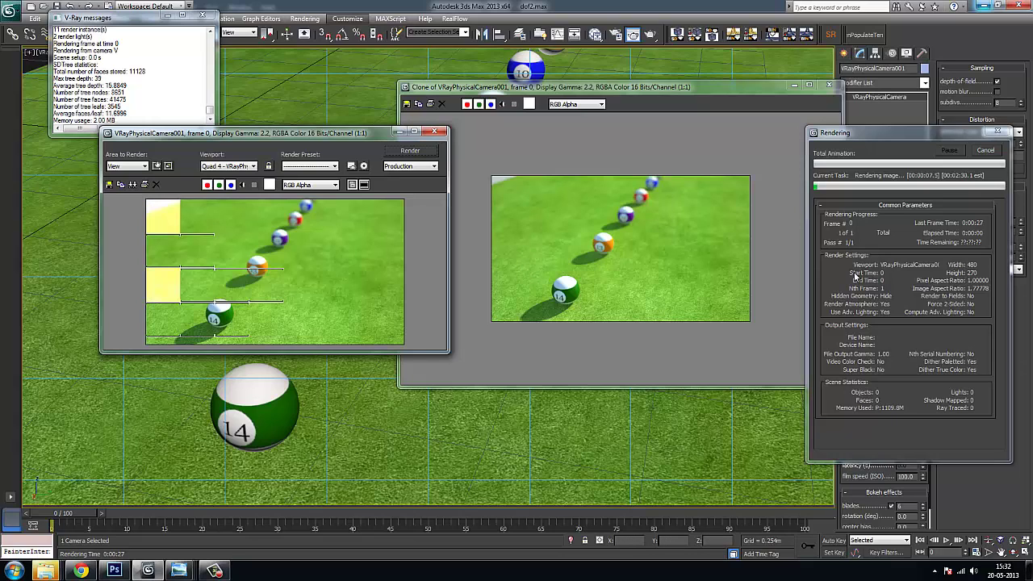
left_click(985, 151)
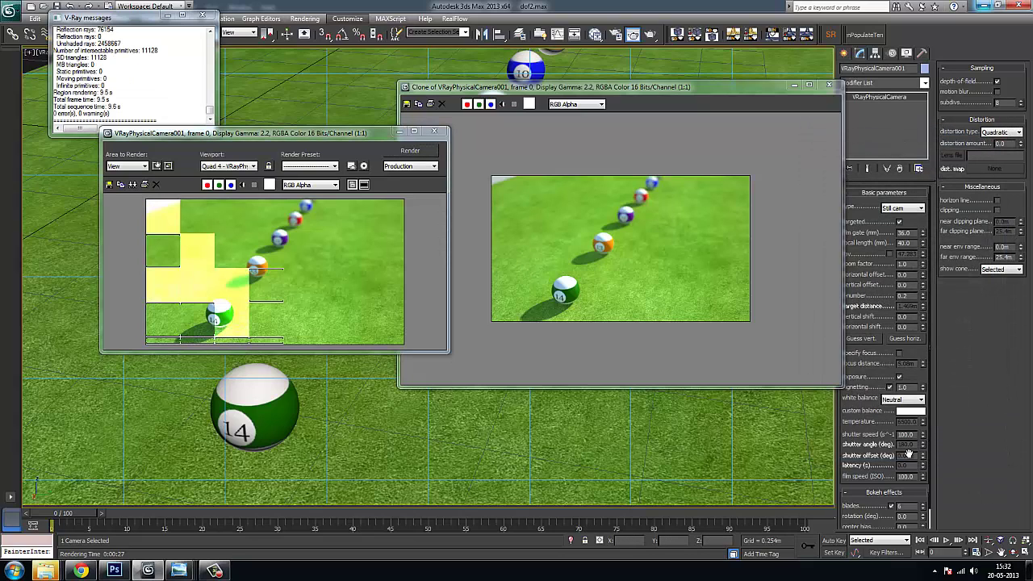
double_click(905, 434)
type("300")
left_click(402, 154)
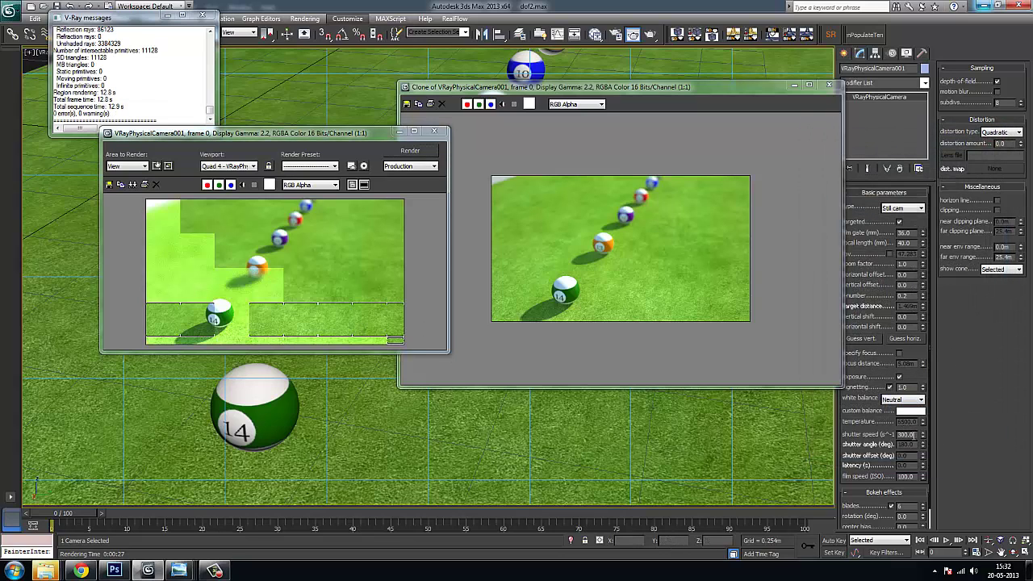
Raise the shutter speed to 450 and render once more.
double_click(905, 434)
type("450")
left_click(410, 151)
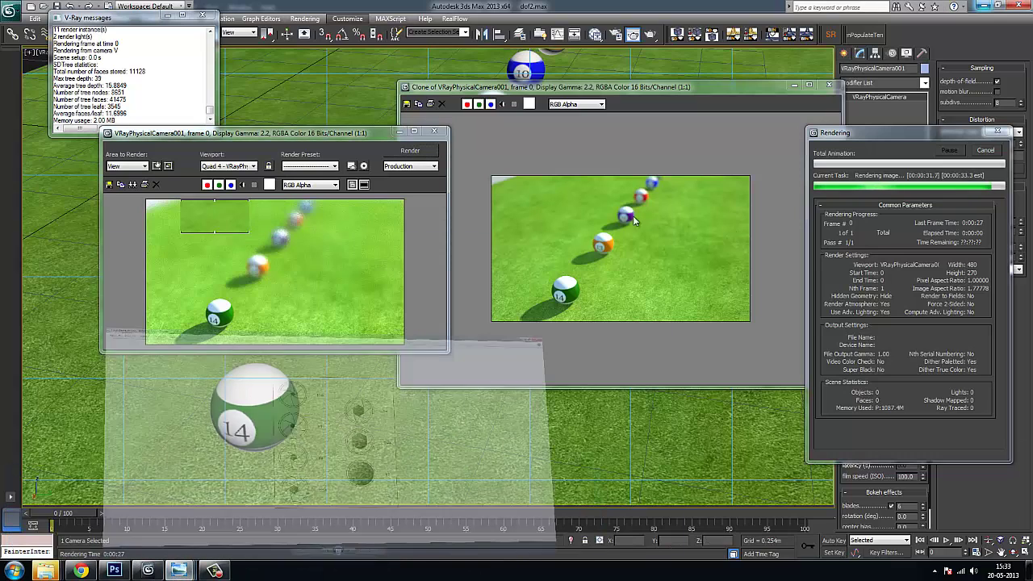
key("alt+Tab")
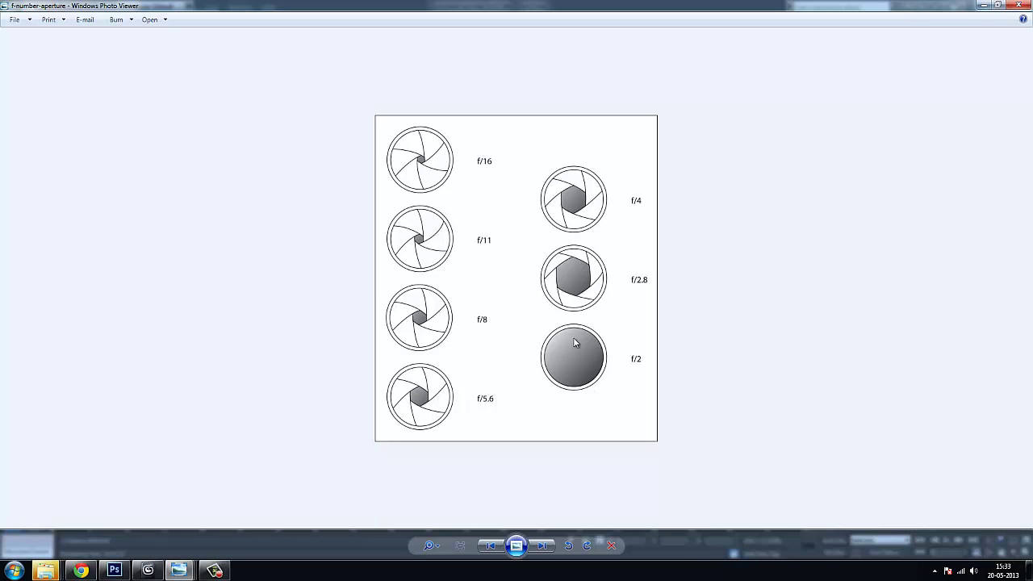
left_click(982, 5)
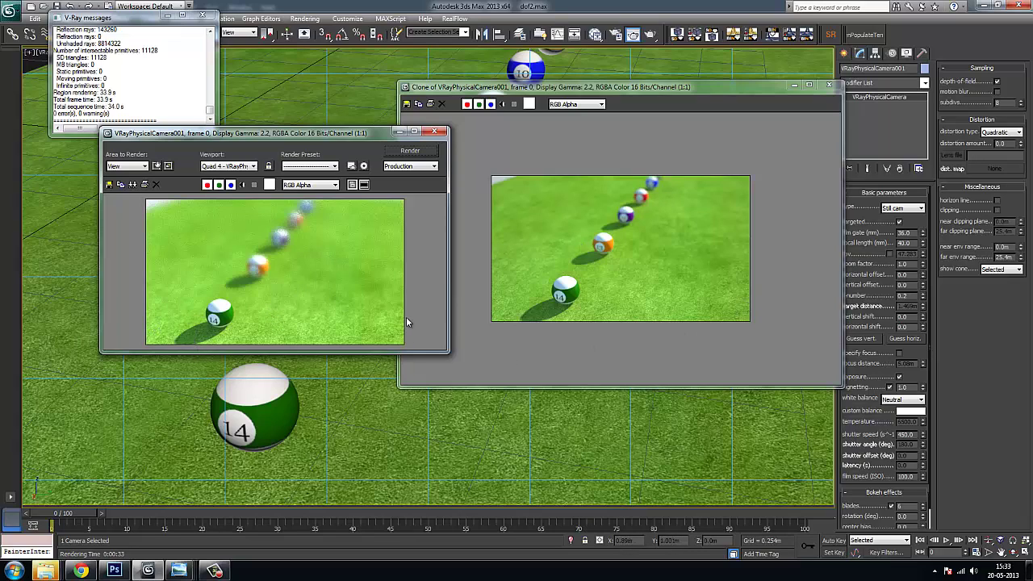
Select the camera's f-number and shutter speed fields, then show the application menu's recent documents.
double_click(910, 295)
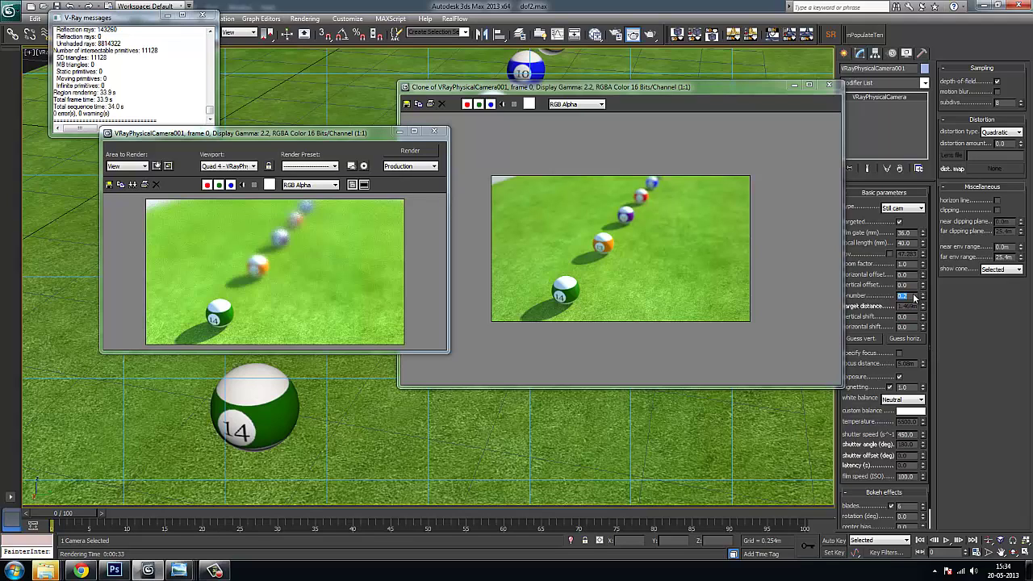
double_click(904, 434)
left_click(10, 11)
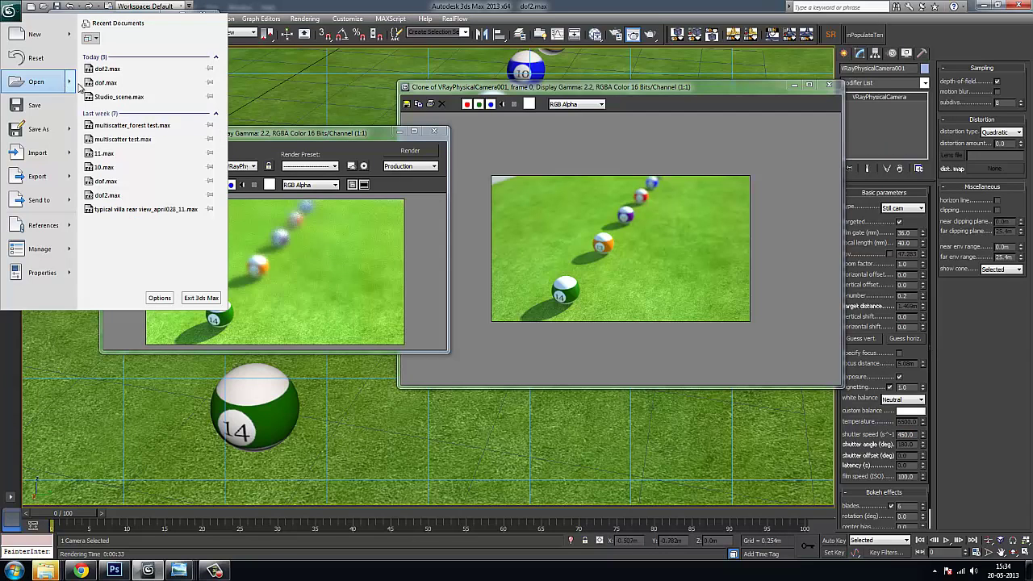
Reload dof2.max, discarding unsaved changes, and close the cloned render window.
left_click(115, 71)
left_click(527, 321)
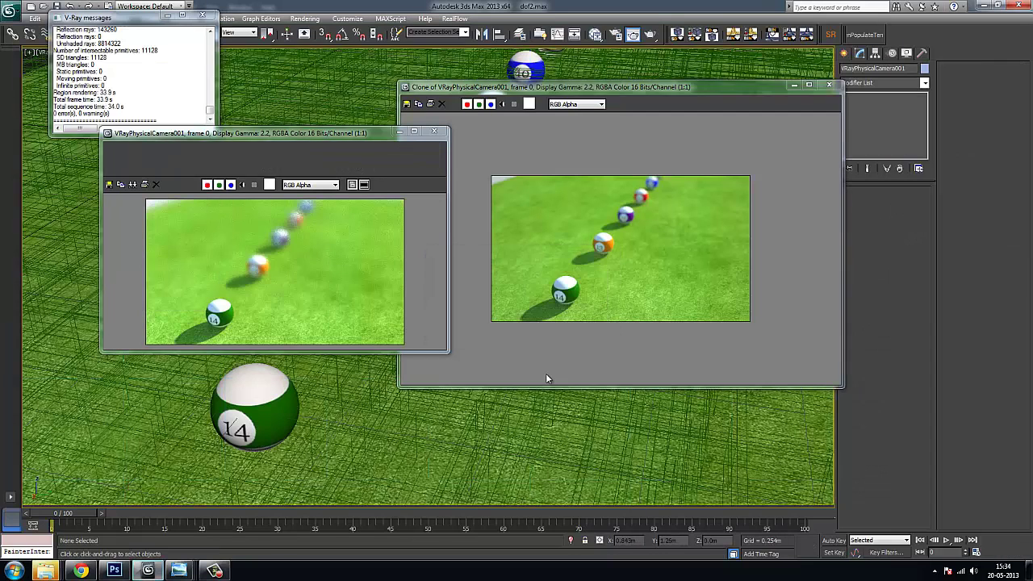
left_click(829, 83)
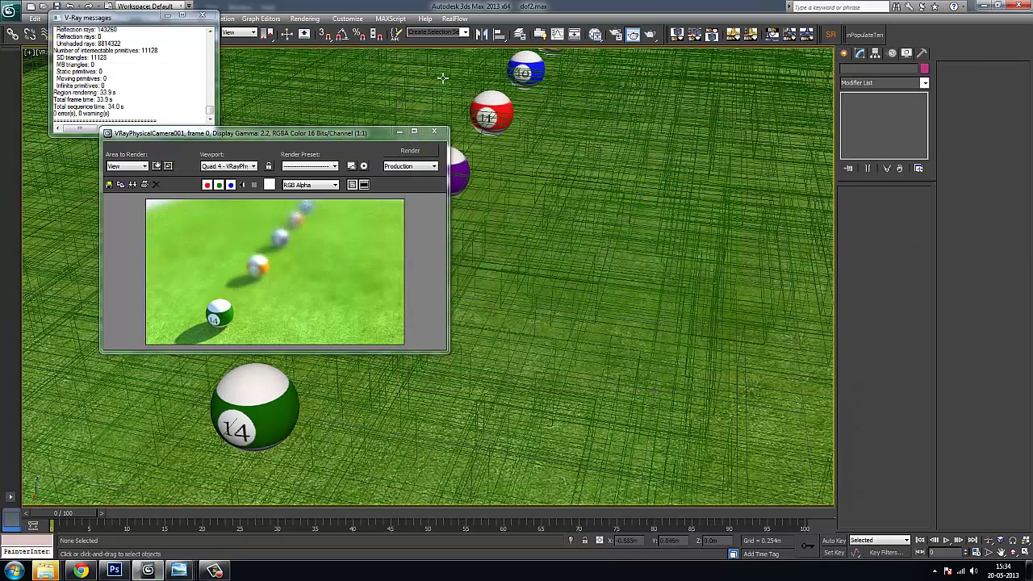
Start a new 500×281 render from the physical camera, then bring Chrome's flower image tab forward.
left_click(305, 18)
left_click(323, 44)
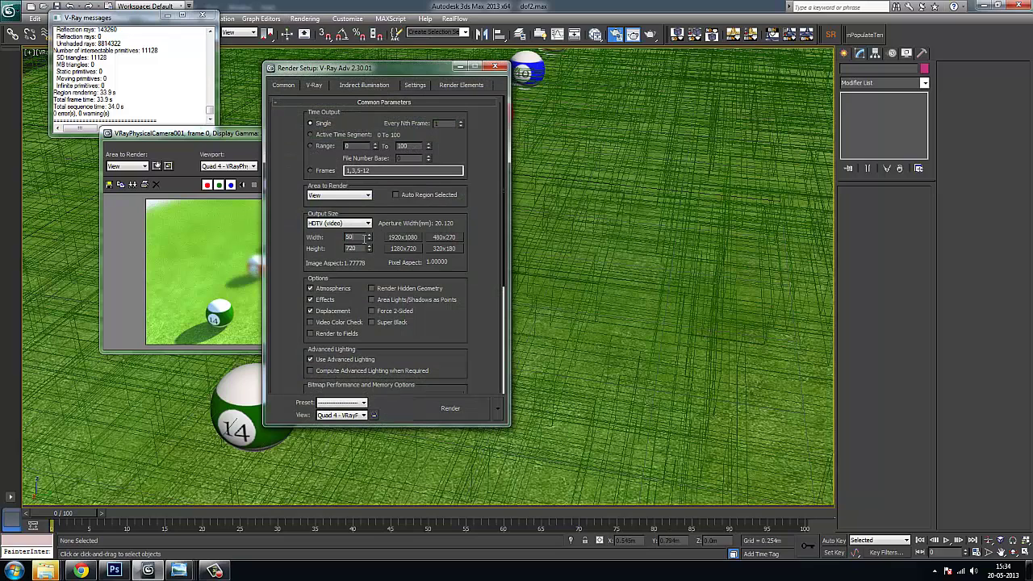
left_click(234, 150)
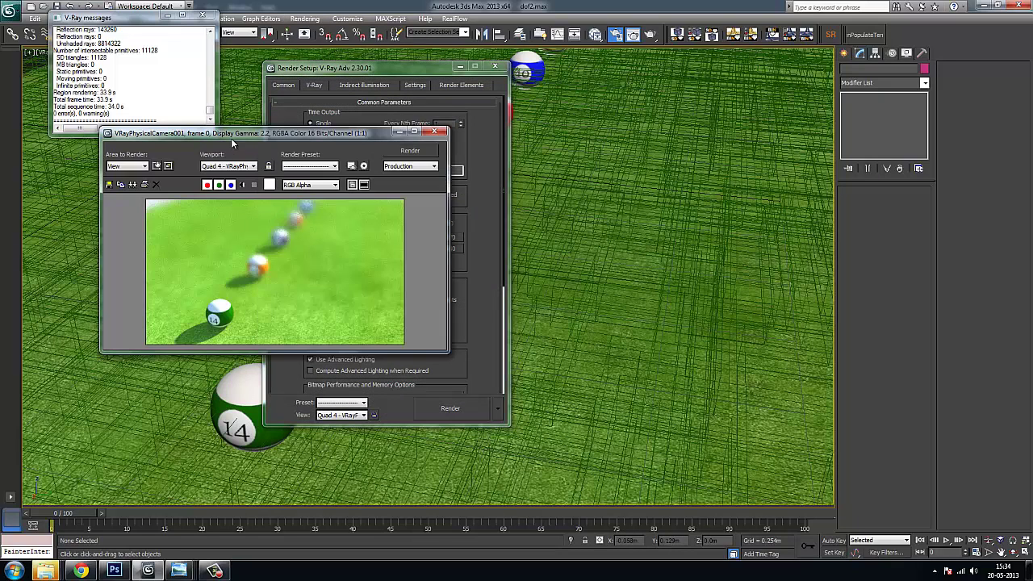
left_click(410, 151)
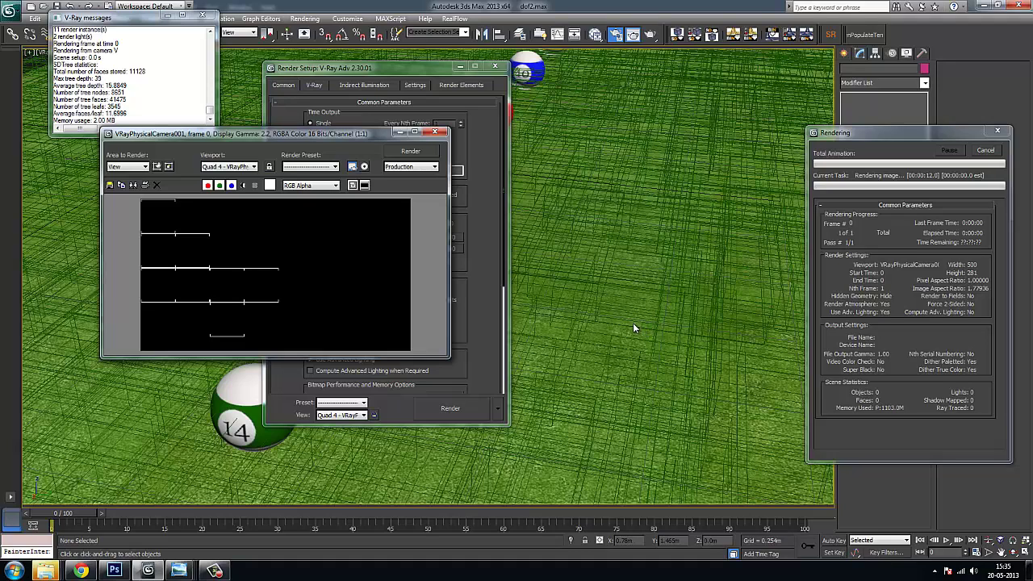
left_click(81, 570)
left_click(246, 7)
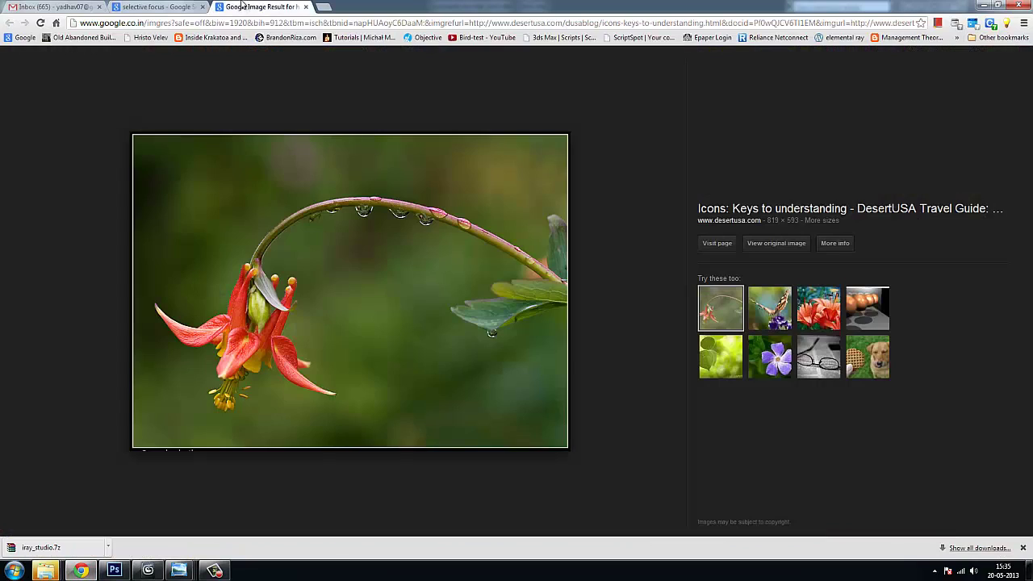
key("ctrl+t")
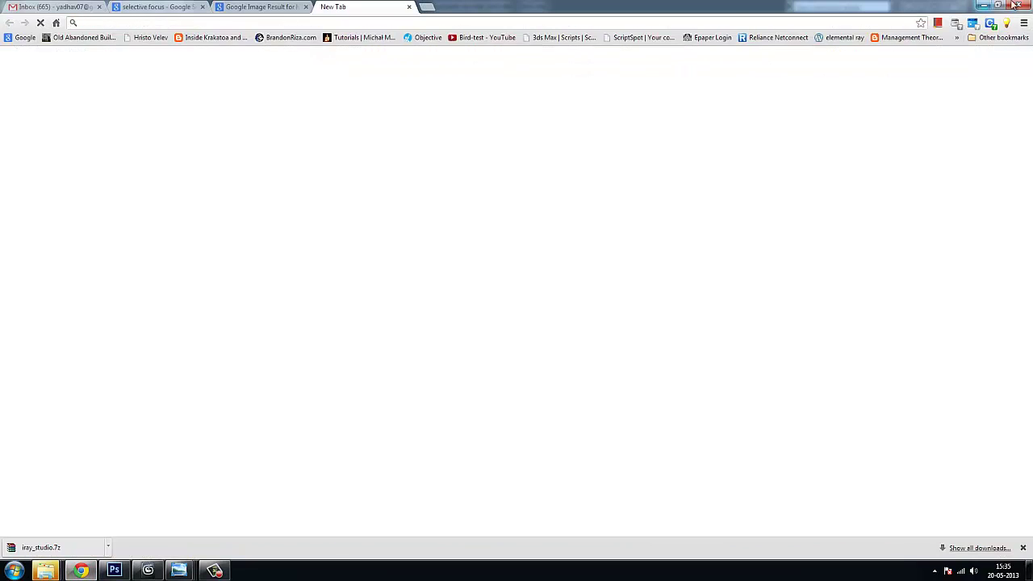
left_click(955, 38)
left_click(969, 337)
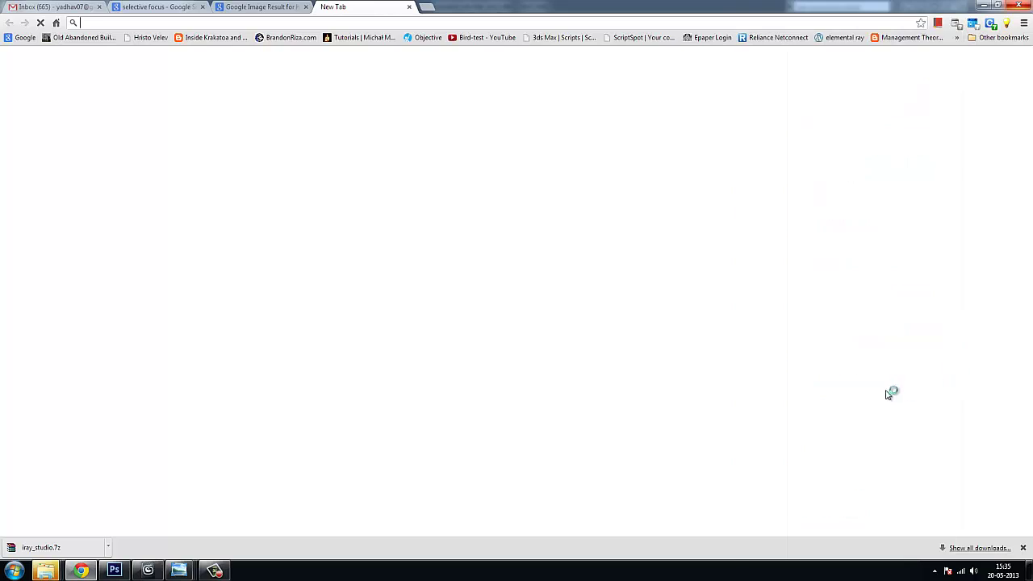
left_click(957, 38)
scroll(843, 477, "down", 2)
scroll(843, 477, "down", 15)
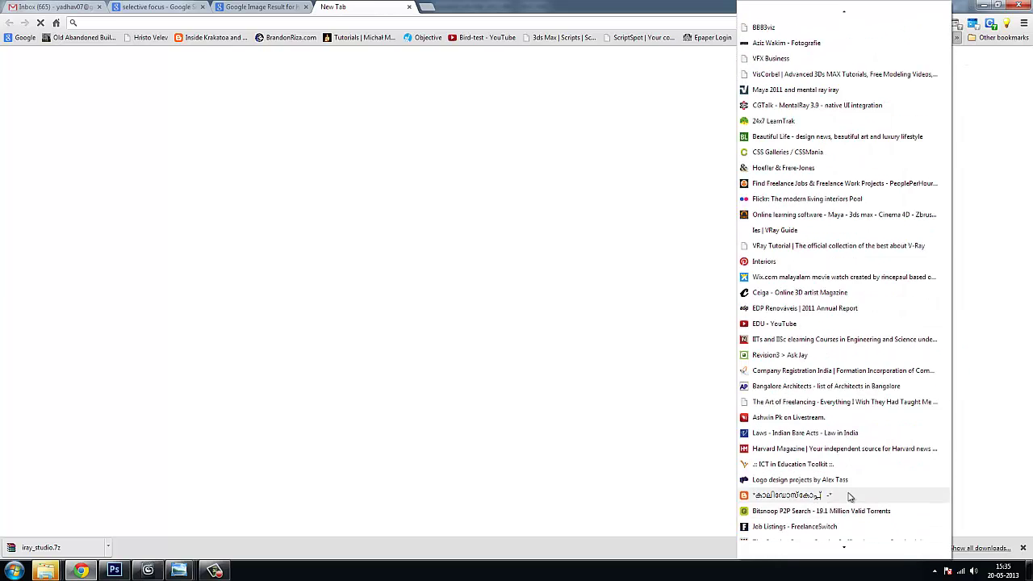
scroll(839, 497, "down", 8)
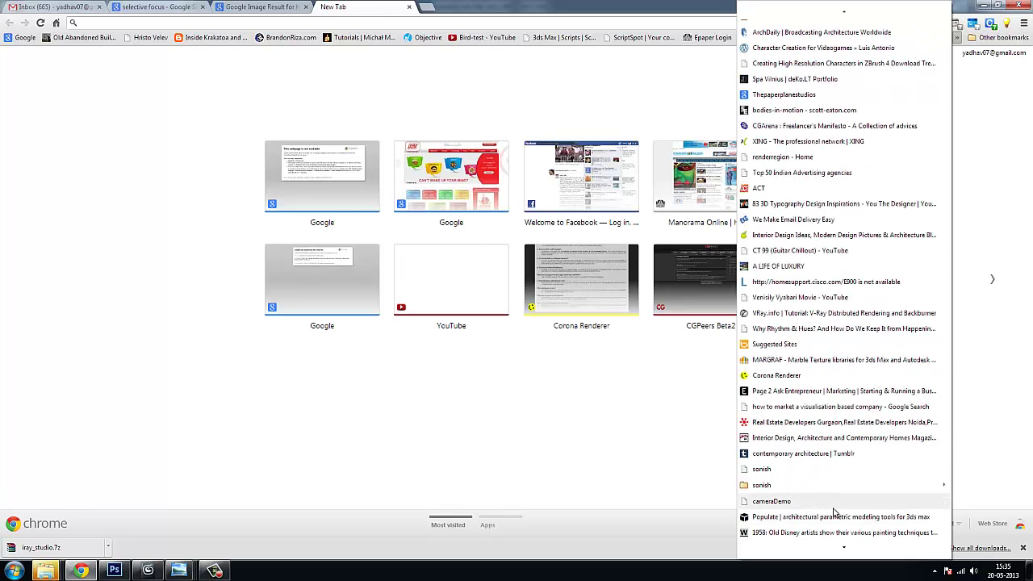
left_click(811, 504)
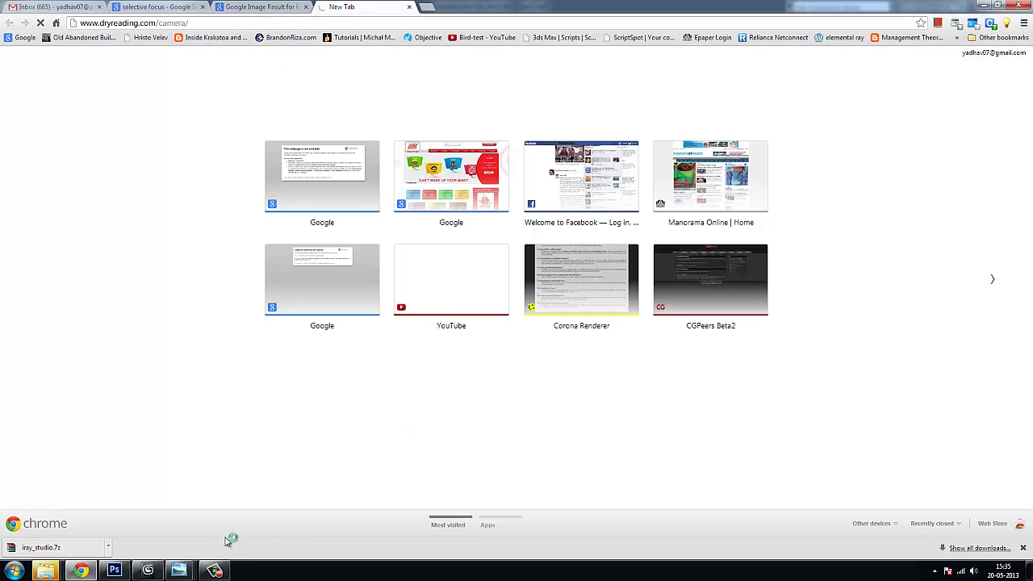
left_click(217, 571)
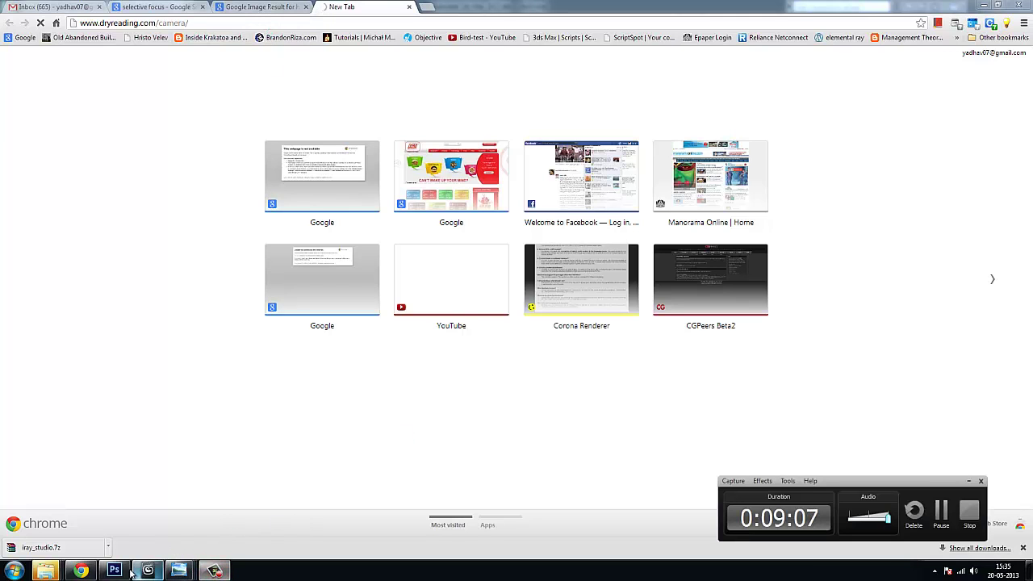
left_click(148, 571)
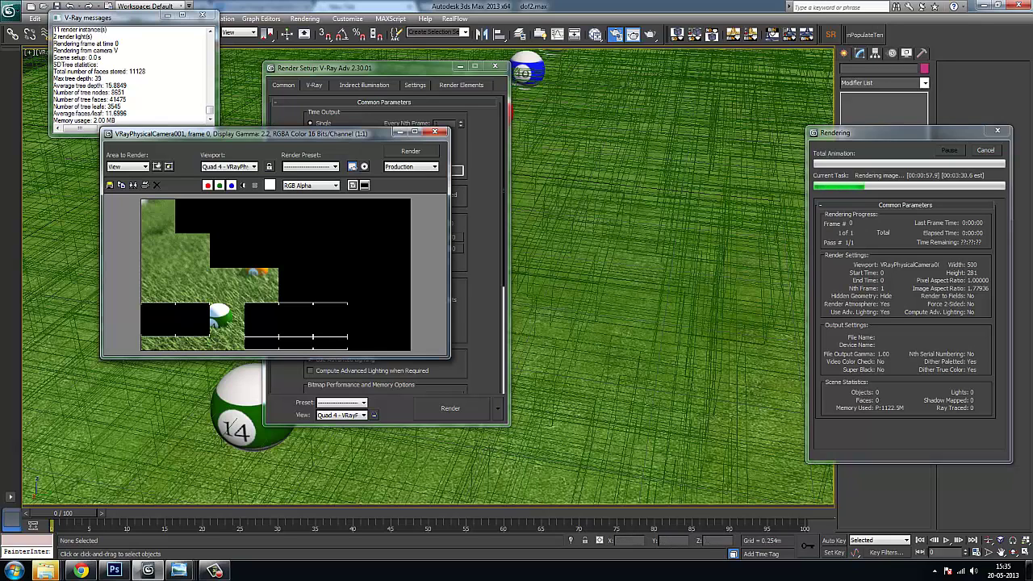
mouse_move(45, 570)
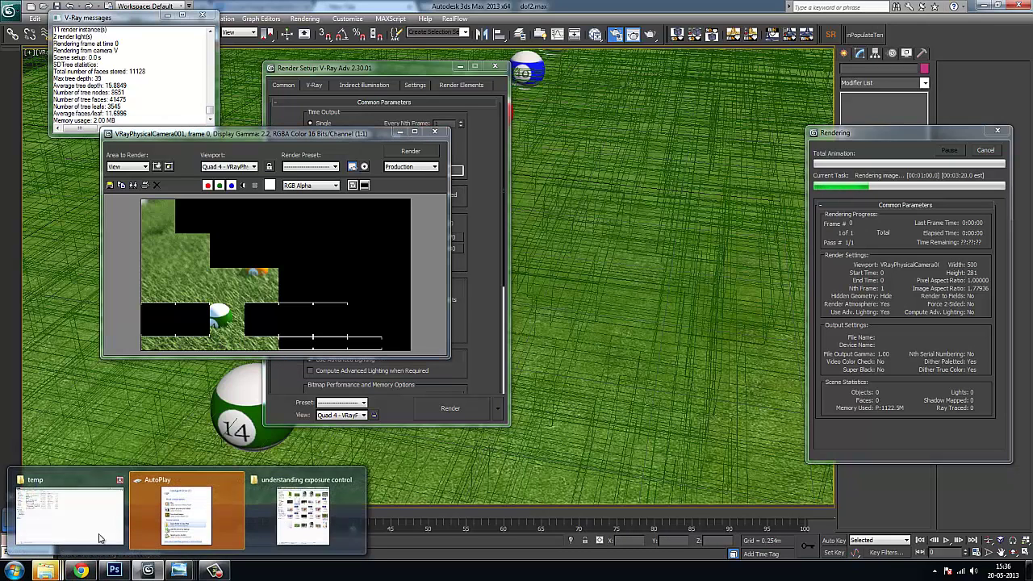
left_click(311, 487)
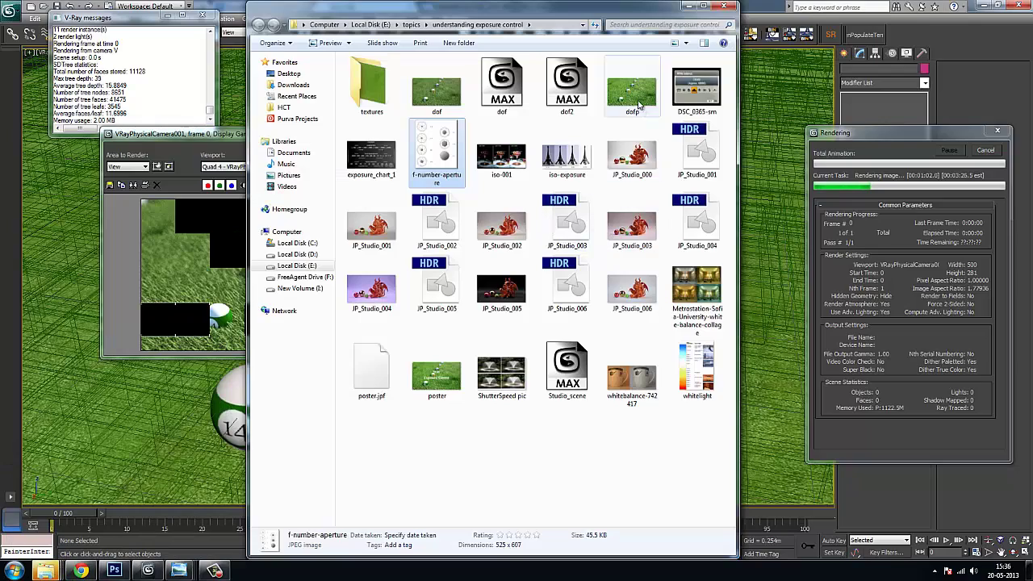
left_click(633, 100)
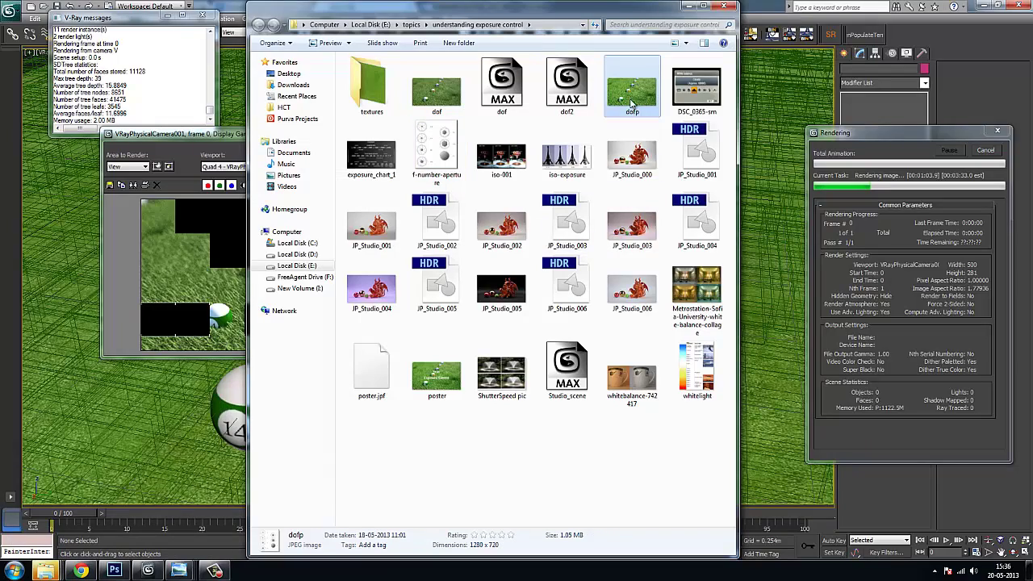
double_click(632, 95)
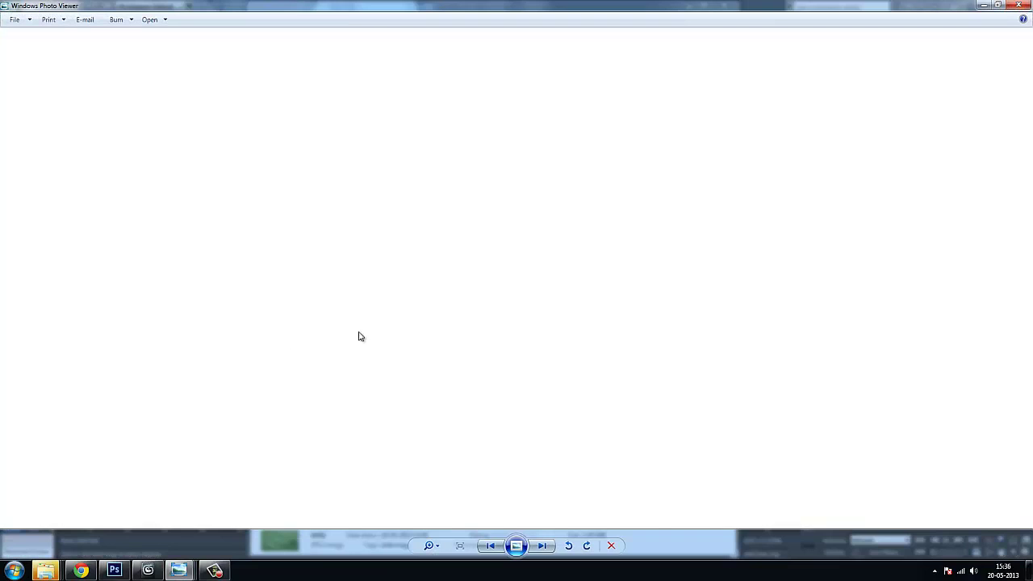
left_click(148, 569)
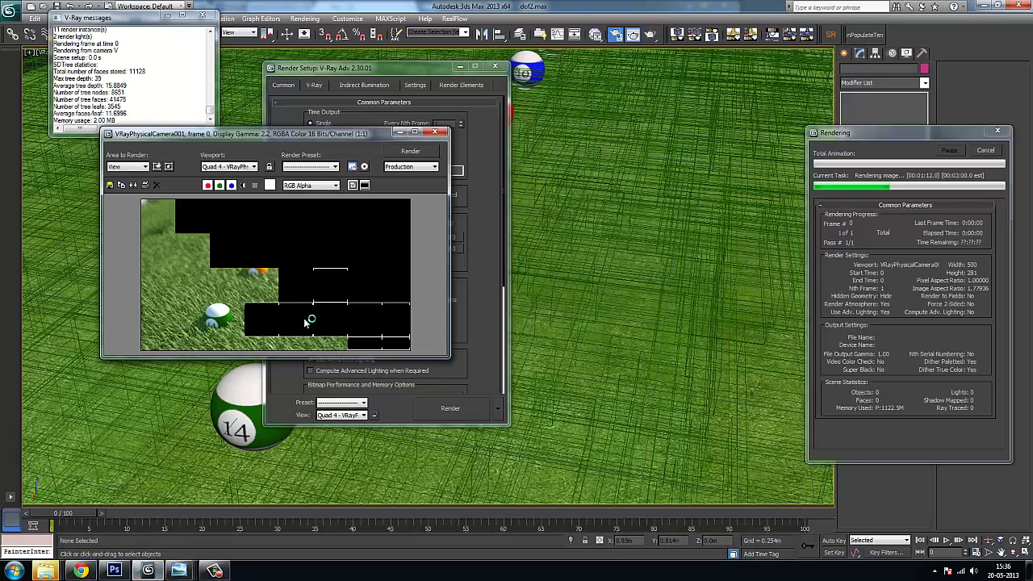
Cancel the running render and select the viewport's physical camera.
left_click(989, 151)
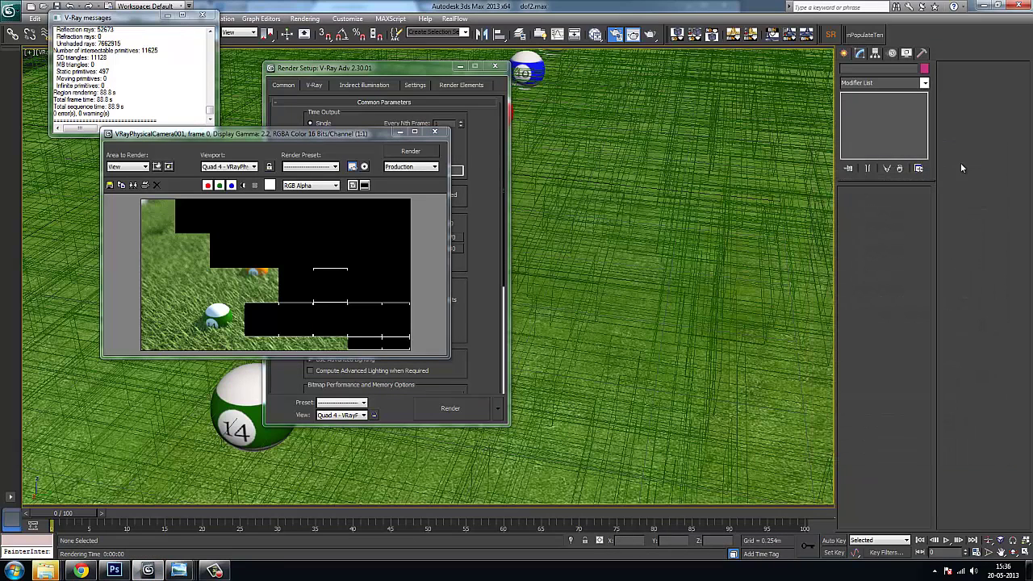
left_click(453, 86)
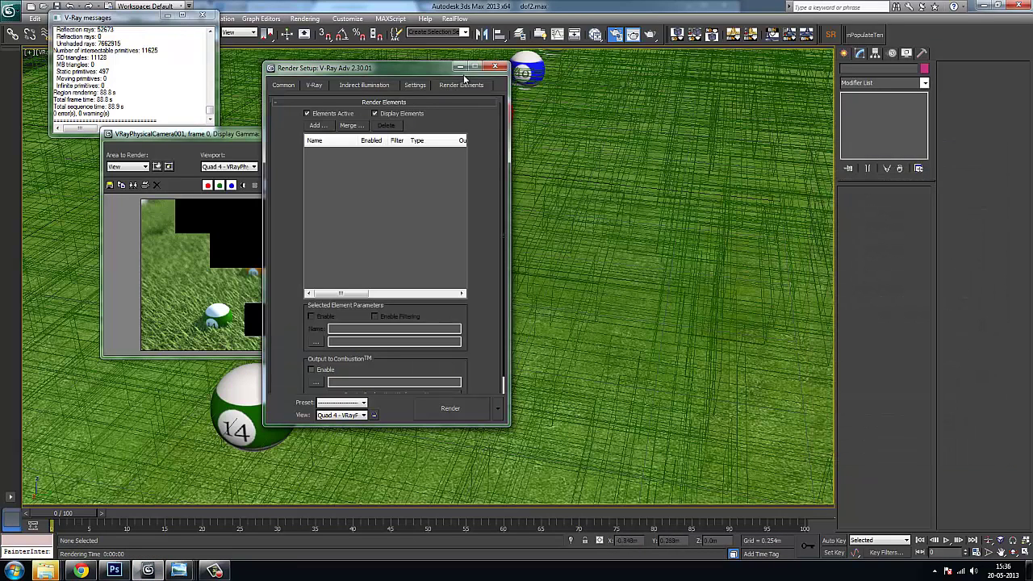
left_click(42, 54)
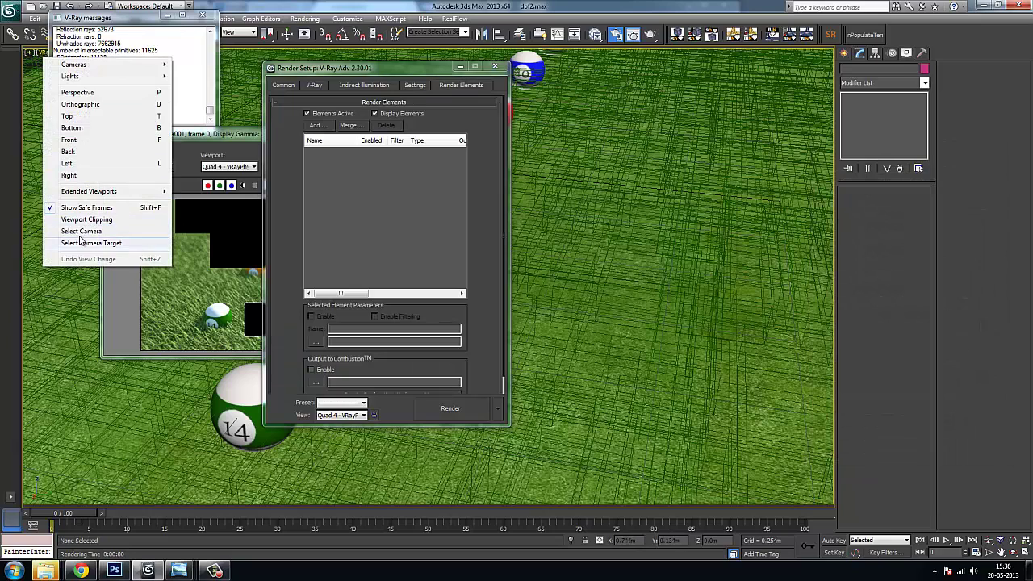
left_click(81, 233)
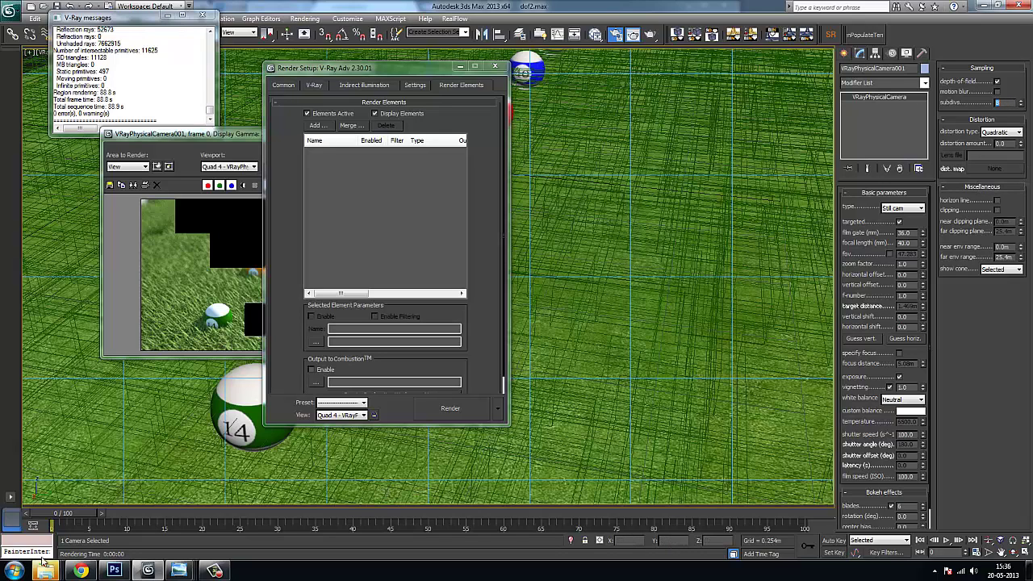
In Chrome's camera demo, switch to Manual exposure and set the f-stop to 5.6.
left_click(81, 570)
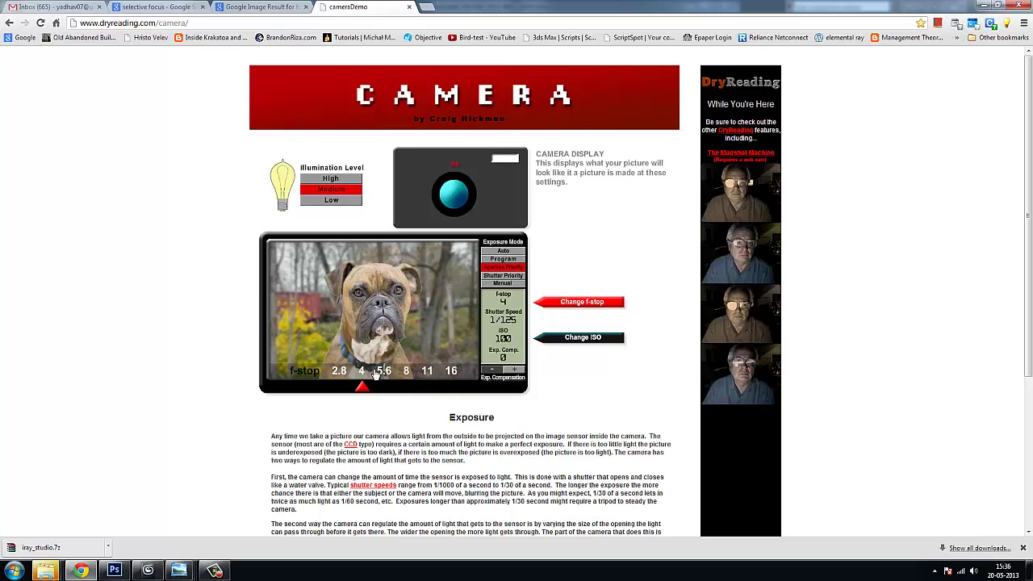
left_click(502, 283)
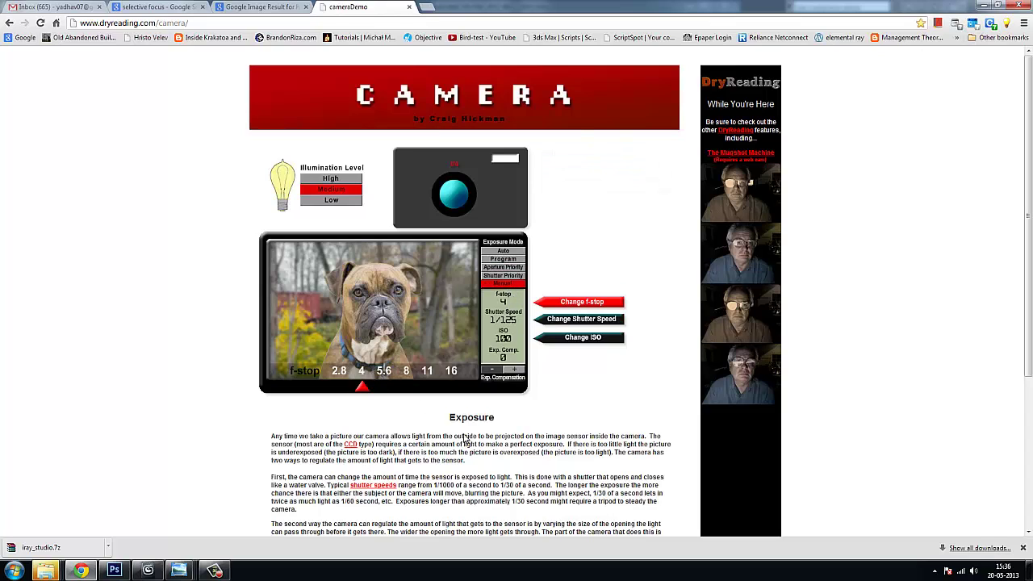
mouse_move(361, 391)
left_click_drag(360, 390, 384, 389)
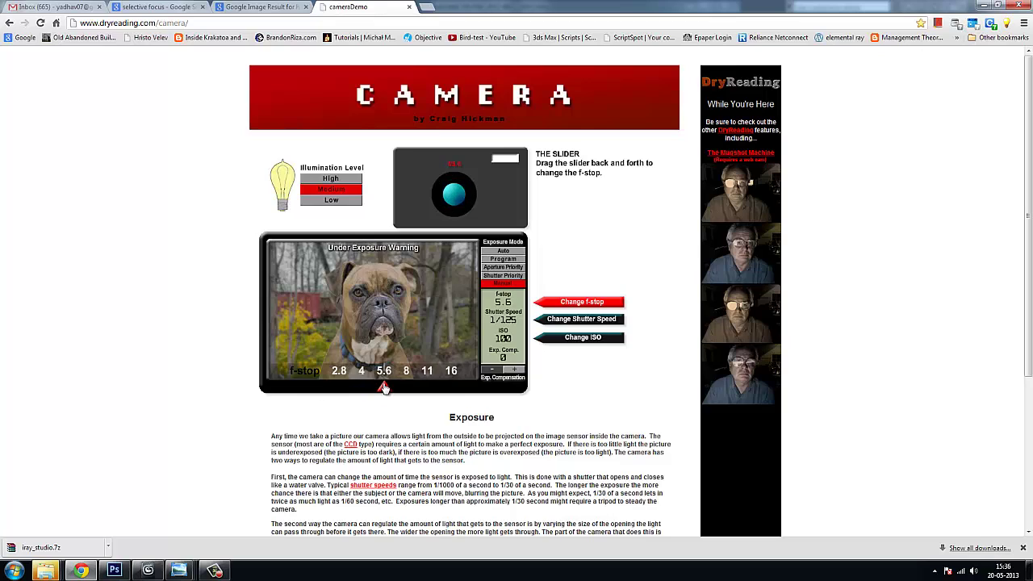